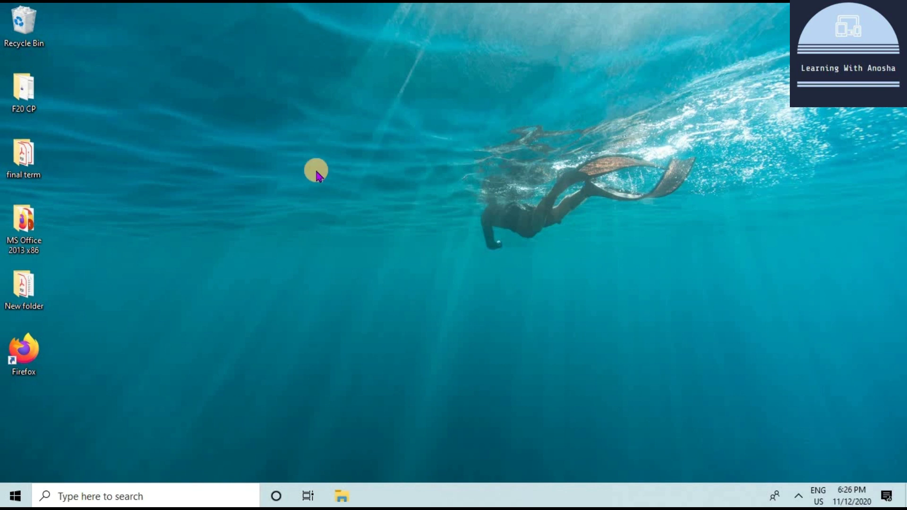
Open the personalization settings for the desktop background
{"action": "right_click", "coordinate": [472, 213]}
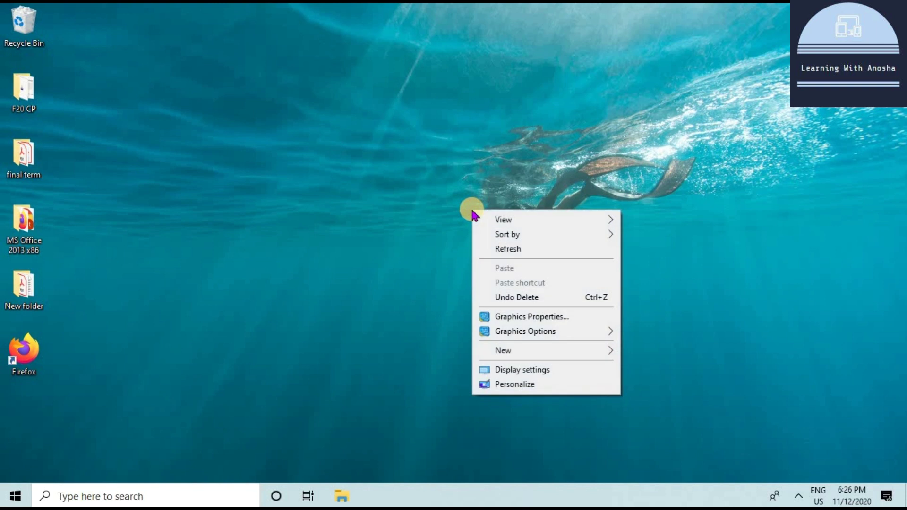
{"action": "left_click", "coordinate": [553, 389]}
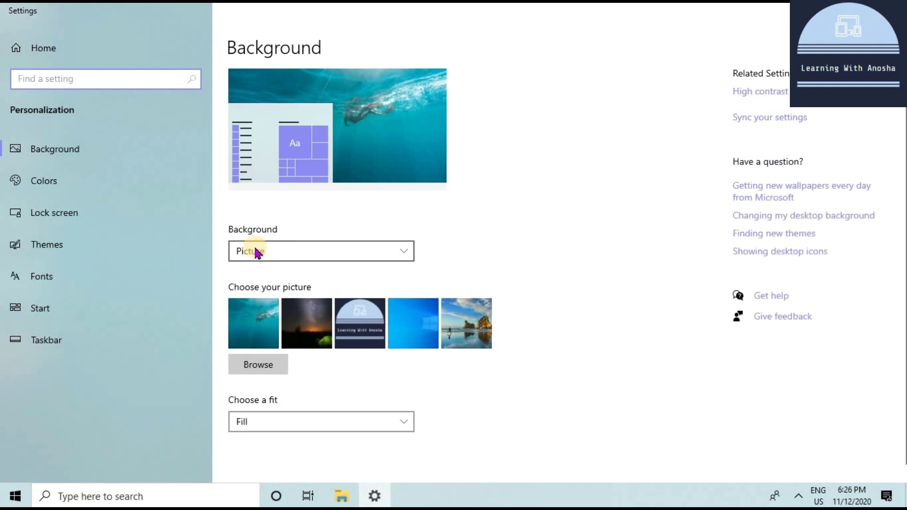
Try the Solid color background type for the desktop, followed by Slideshow
{"action": "left_click", "coordinate": [299, 255]}
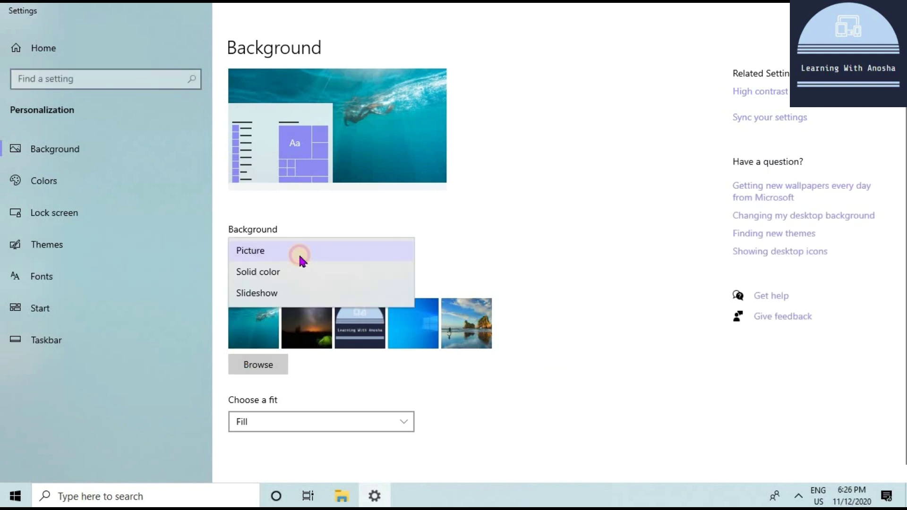
{"action": "left_click_drag", "start_coordinate": [245, 278], "coordinate": [229, 348]}
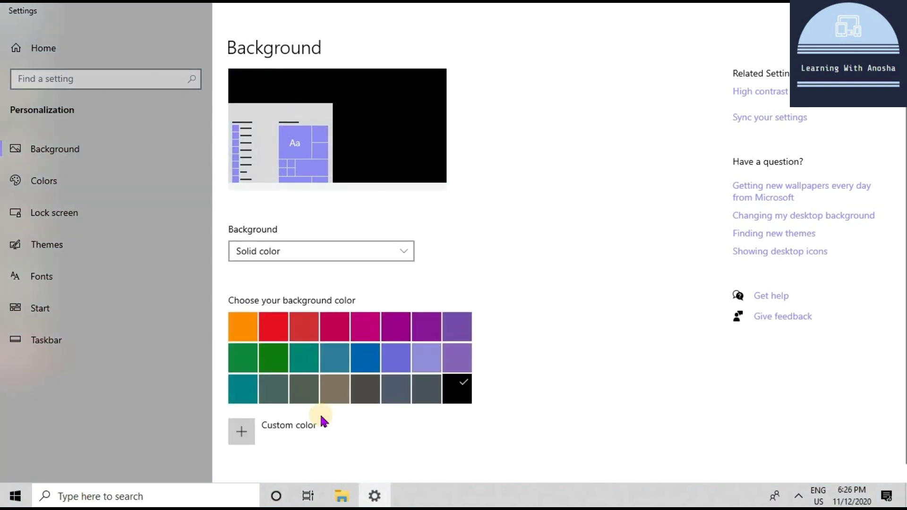
{"action": "left_click", "coordinate": [290, 250]}
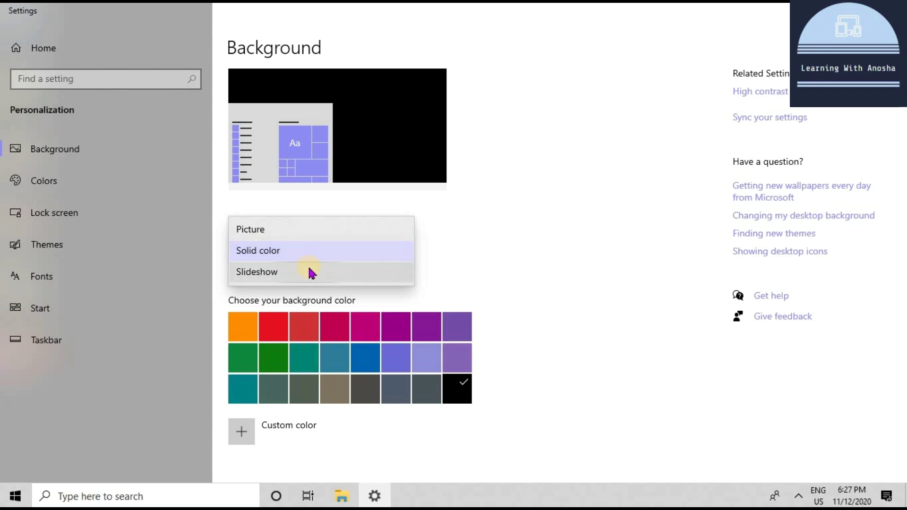
{"action": "left_click", "coordinate": [311, 273]}
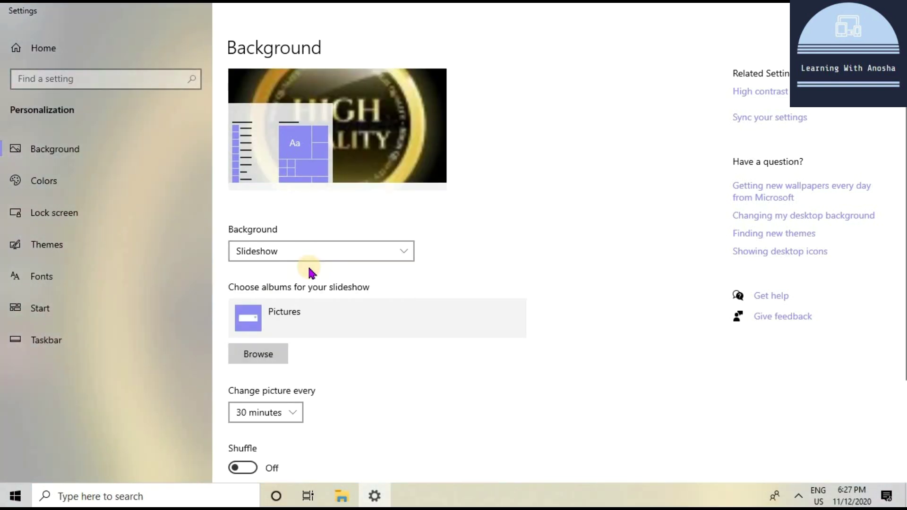
Set the background type to Picture with the dark blue logo image as wallpaper, and view it on the desktop
{"action": "left_click", "coordinate": [272, 253]}
{"action": "left_click", "coordinate": [273, 206]}
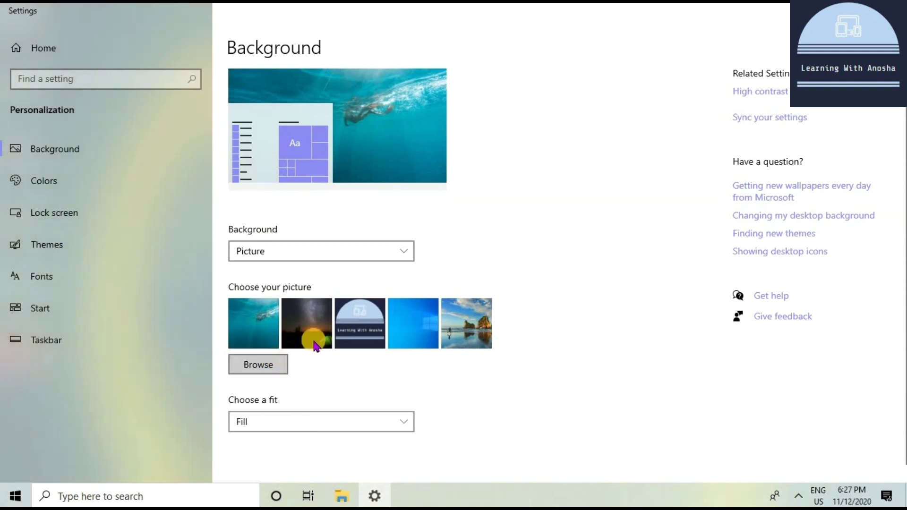
{"action": "left_click", "coordinate": [367, 329]}
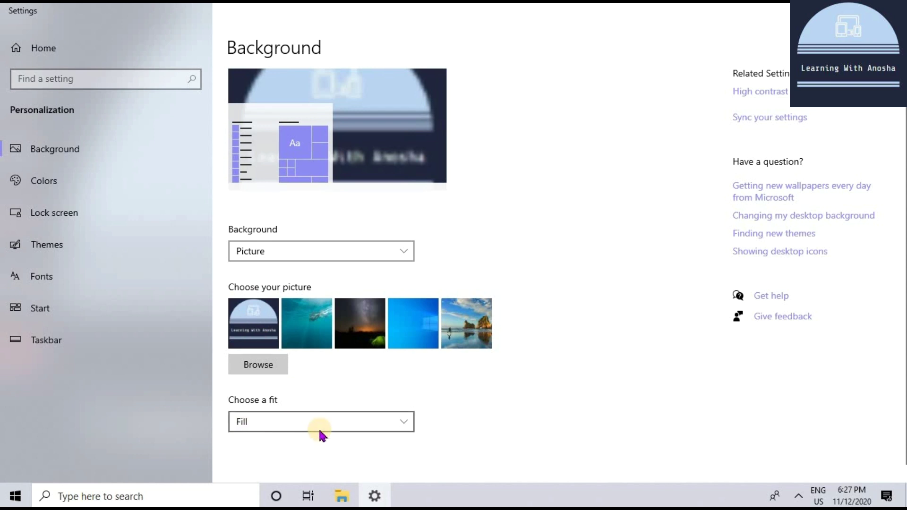
{"action": "left_click", "coordinate": [267, 425]}
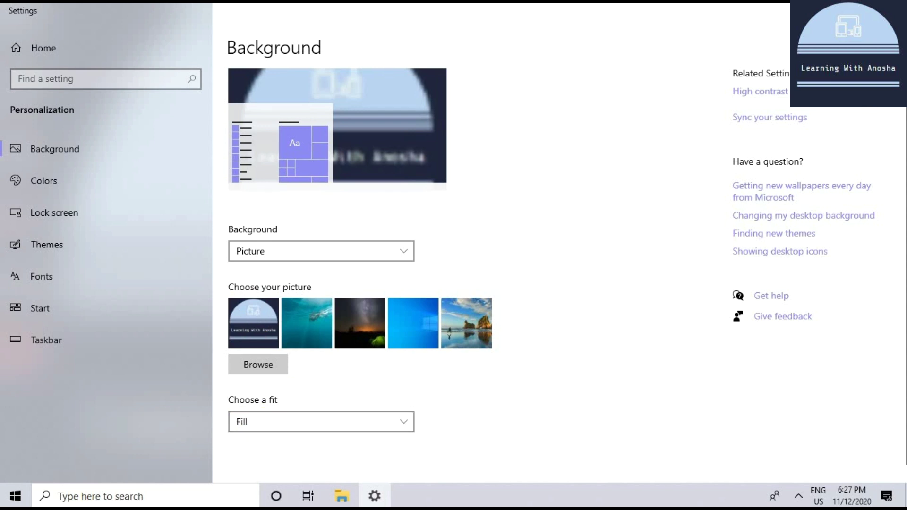
{"action": "key", "text": "super+d"}
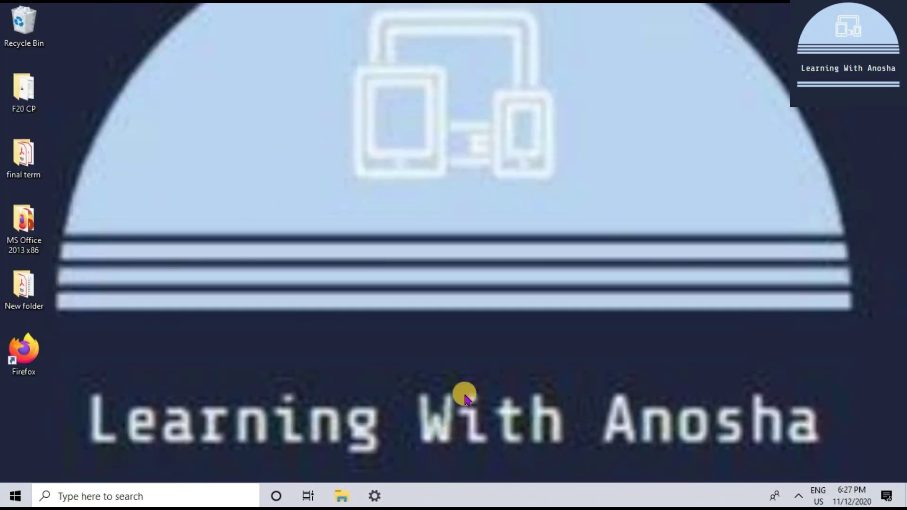
Change the wallpaper's fit to Fit and check how it looks on the desktop
{"action": "left_click", "coordinate": [374, 496]}
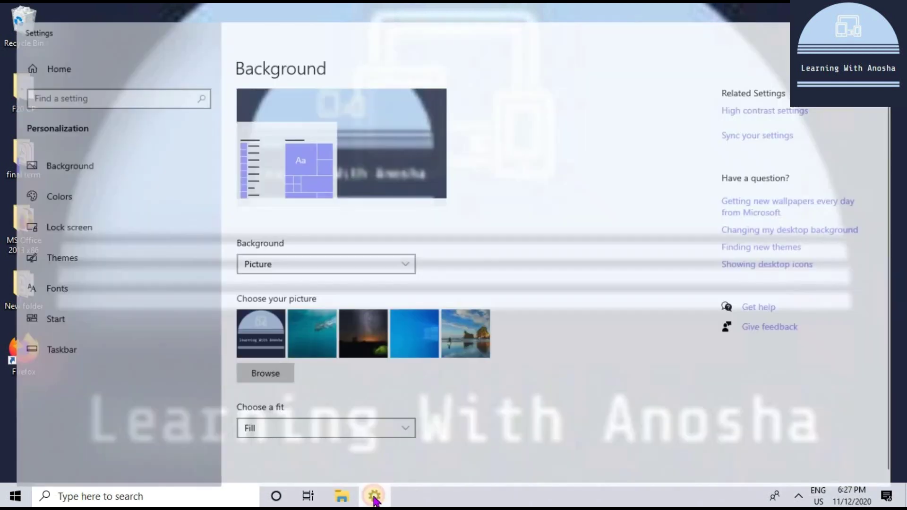
{"action": "left_click", "coordinate": [351, 420]}
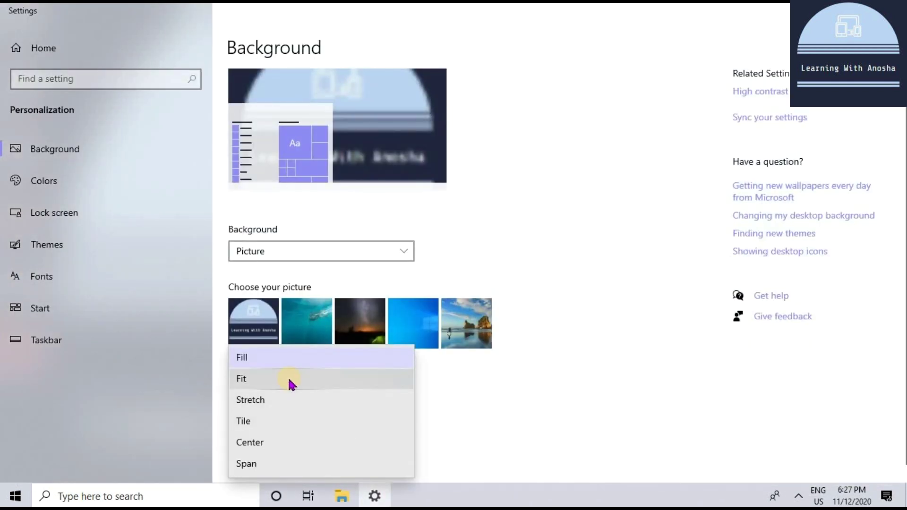
{"action": "left_click", "coordinate": [292, 379]}
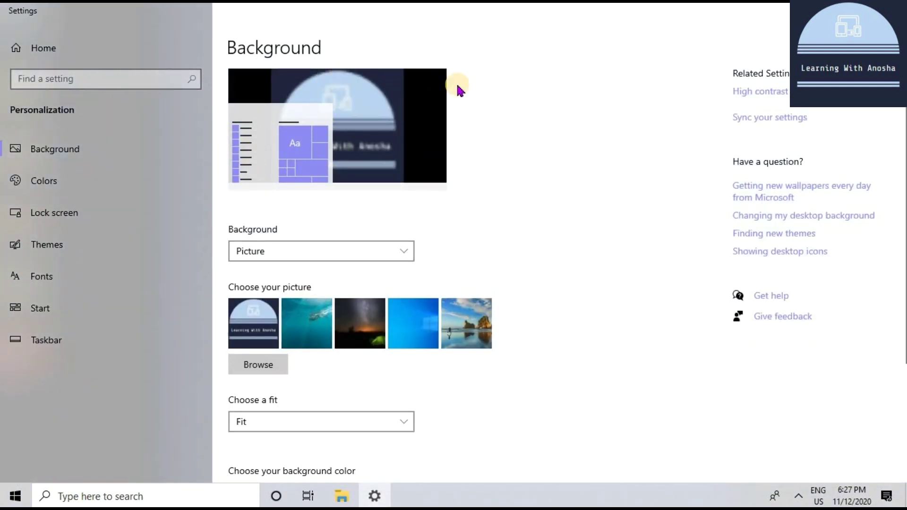
{"action": "key", "text": "super+d"}
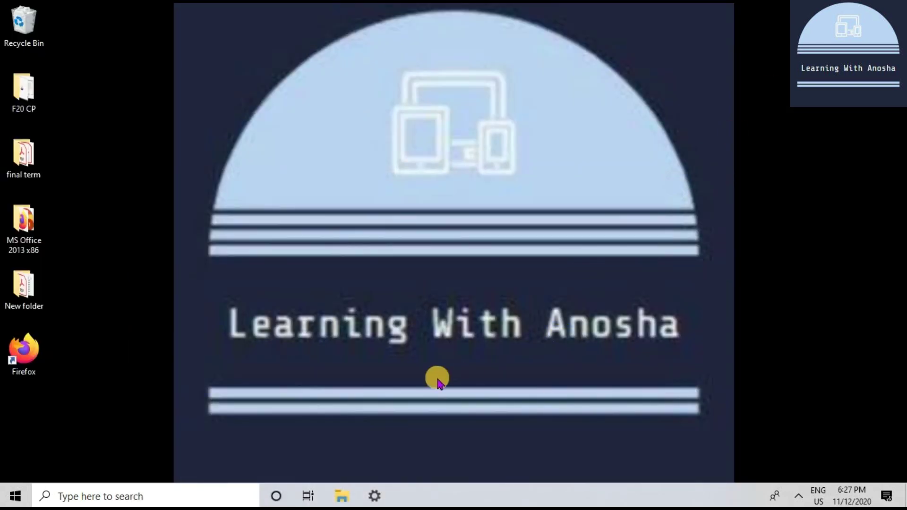
Change the wallpaper's fit to Stretch and view the result on the desktop
{"action": "left_click", "coordinate": [373, 494]}
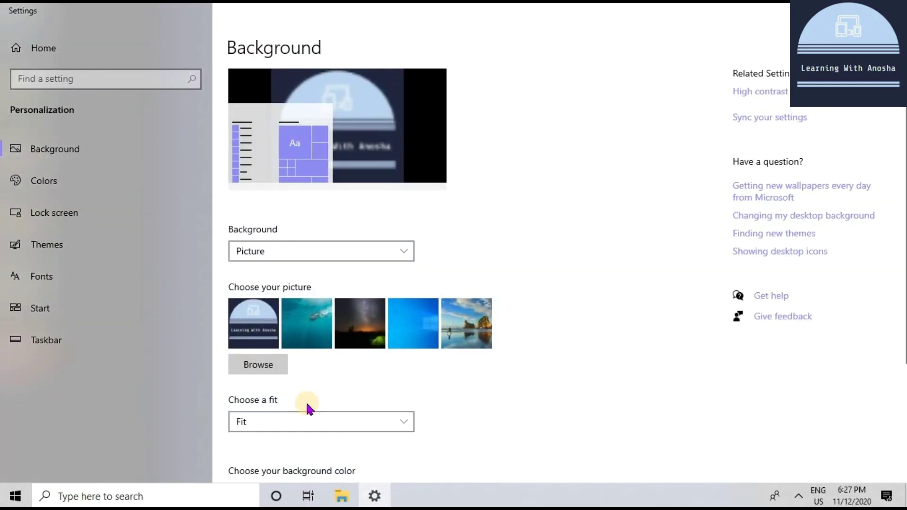
{"action": "left_click", "coordinate": [360, 422]}
{"action": "left_click", "coordinate": [338, 405]}
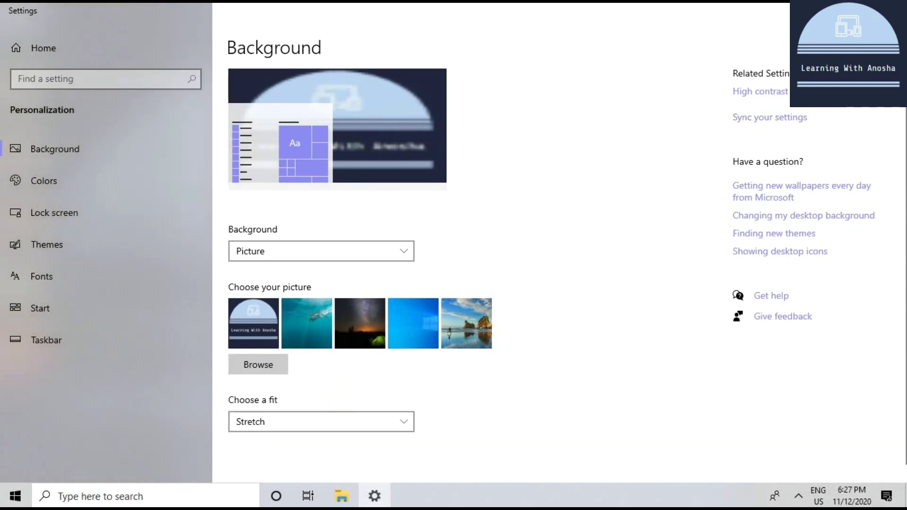
{"action": "key", "text": "super+d"}
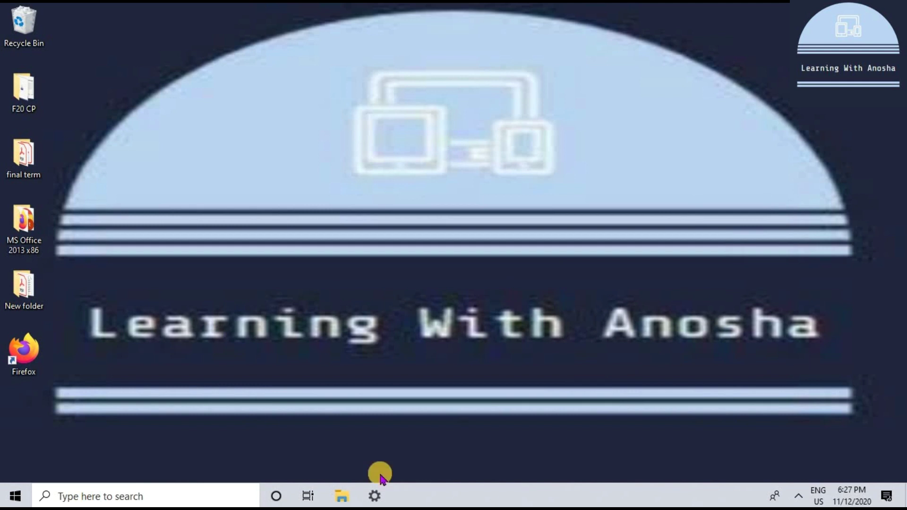
Try the Tile fit for the logo wallpaper and look at the desktop
{"action": "left_click", "coordinate": [374, 495]}
{"action": "left_click", "coordinate": [347, 428]}
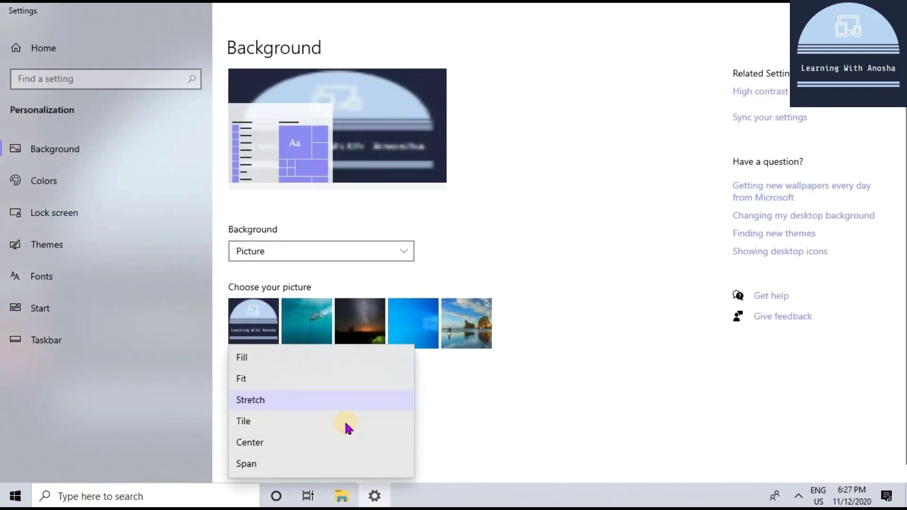
{"action": "left_click", "coordinate": [343, 425]}
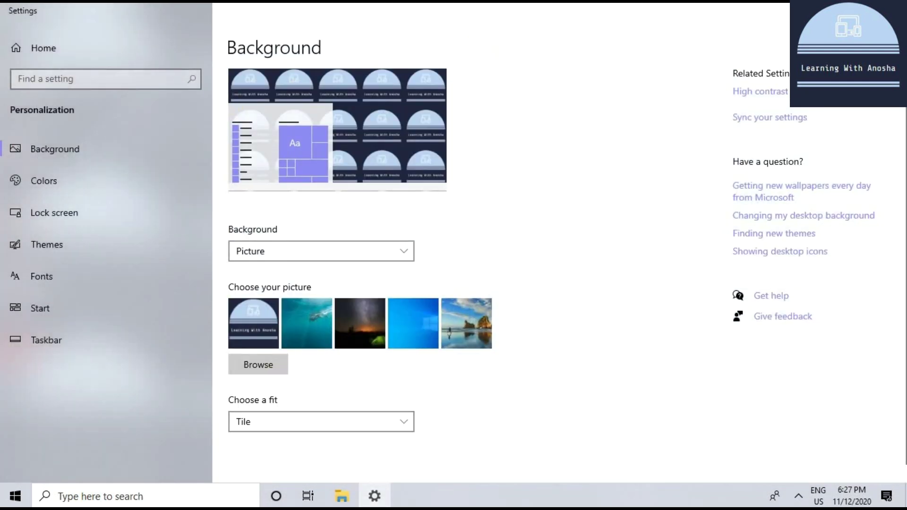
{"action": "left_click", "coordinate": [840, 7]}
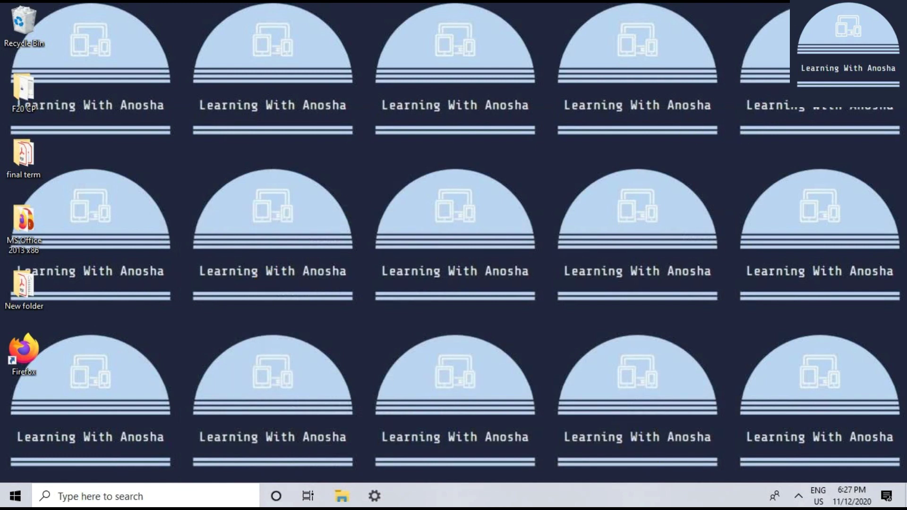
Switch the wallpaper's fit to Center and inspect the desktop
{"action": "left_click", "coordinate": [375, 496]}
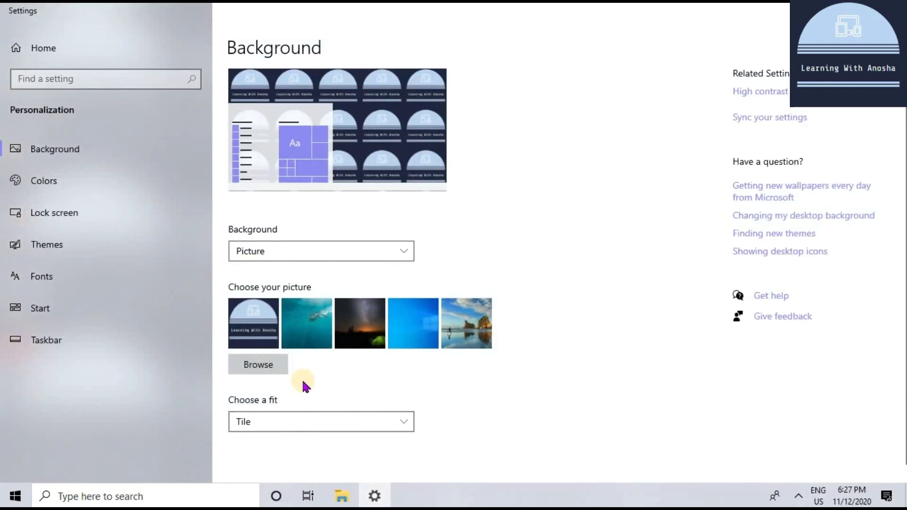
{"action": "left_click", "coordinate": [308, 422]}
{"action": "left_click", "coordinate": [308, 443]}
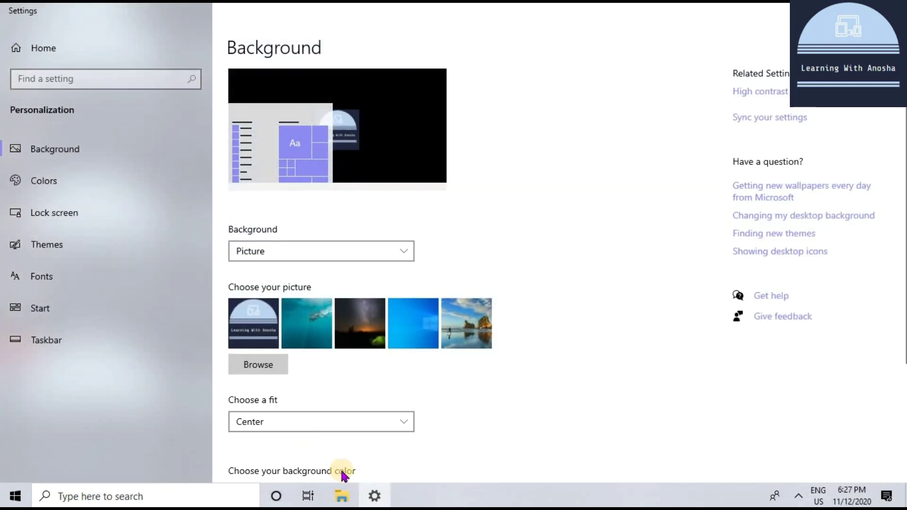
{"action": "left_click", "coordinate": [375, 496]}
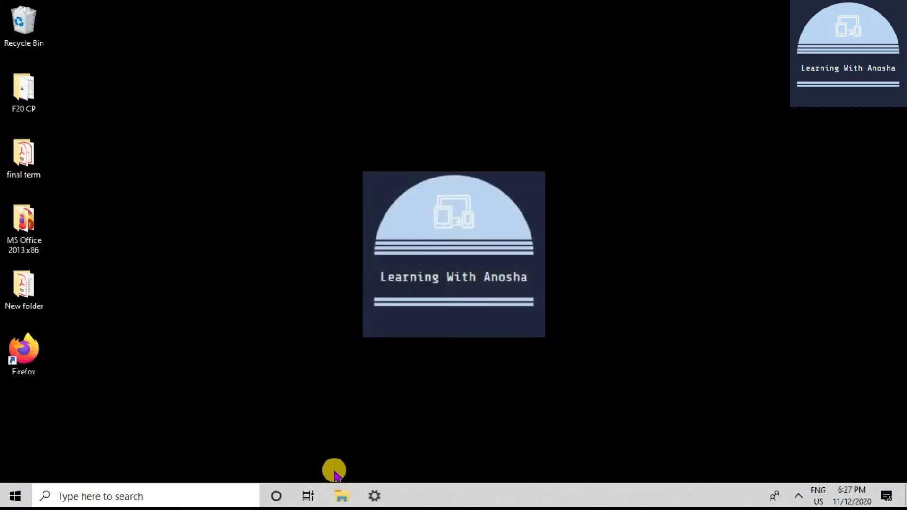
Return to the background settings and try the Span fit for the wallpaper
{"action": "left_click", "coordinate": [375, 496]}
{"action": "left_click", "coordinate": [335, 421]}
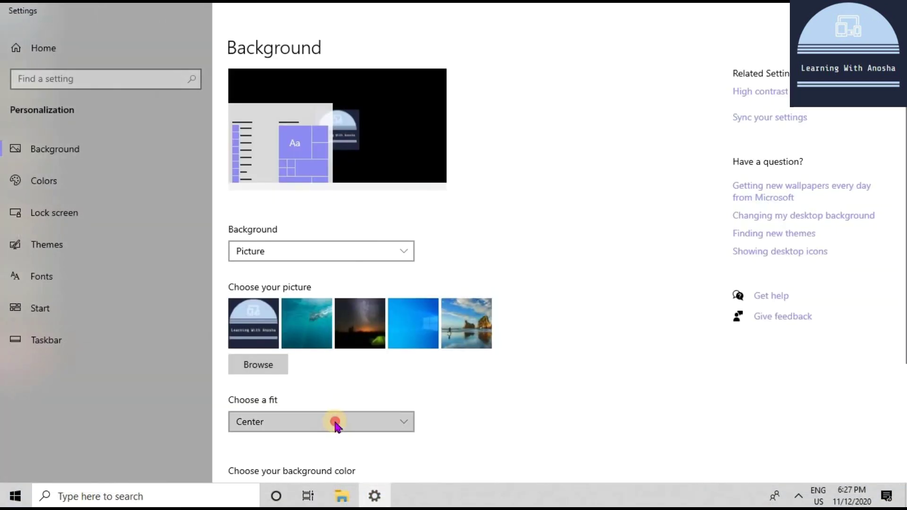
{"action": "left_click", "coordinate": [336, 441]}
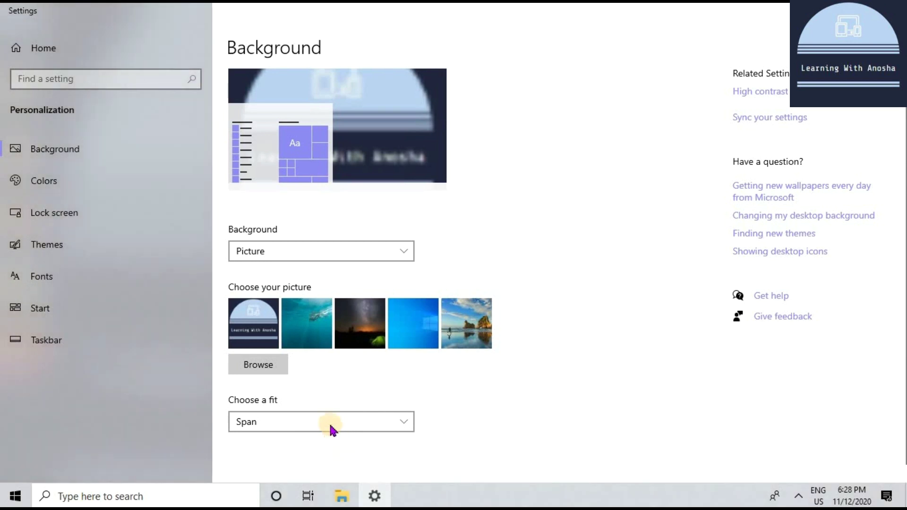
Set the wallpaper's fit to Tile and close the settings window
{"action": "left_click", "coordinate": [328, 423]}
{"action": "left_click", "coordinate": [325, 384]}
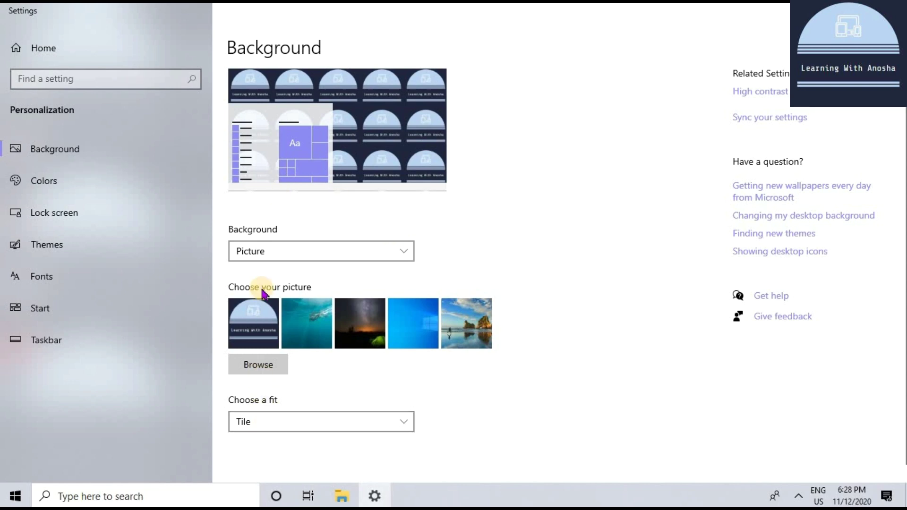
{"action": "key", "text": "alt+F4"}
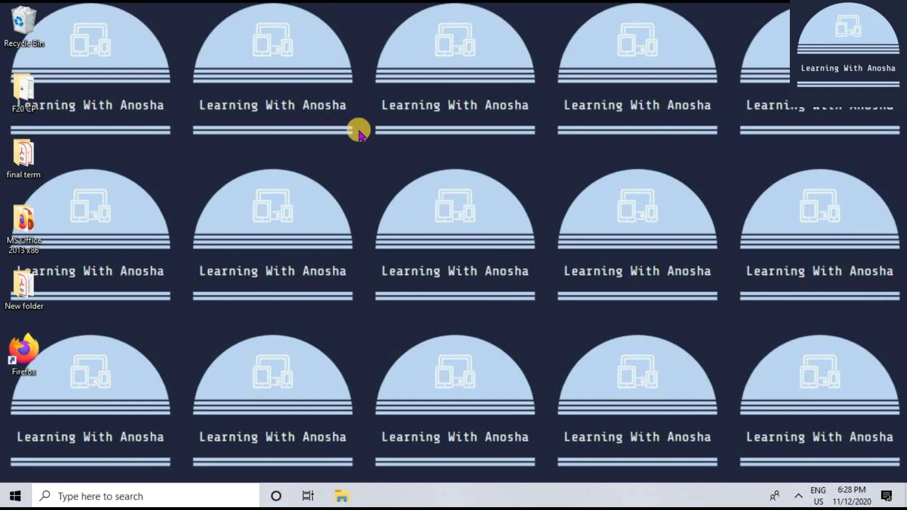
Reopen the desktop's personalization settings and open the screen saver settings from the lock screen options
{"action": "right_click", "coordinate": [439, 137]}
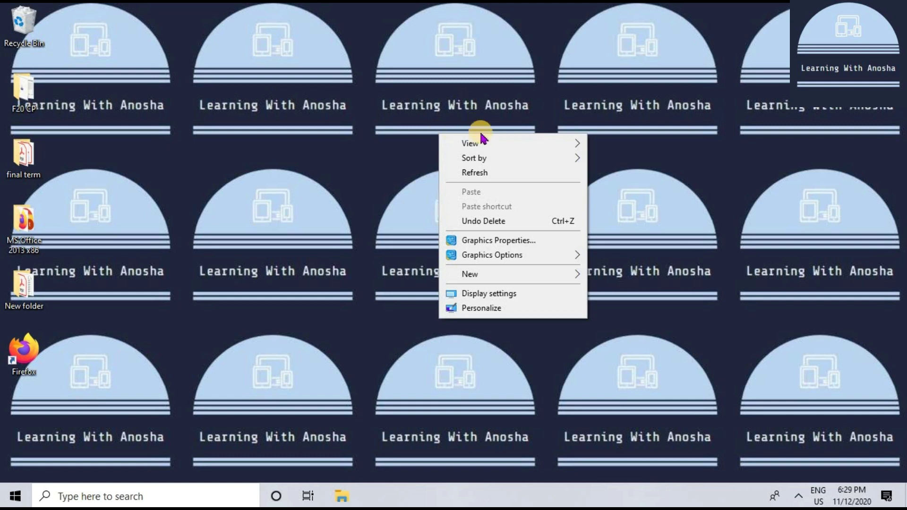
{"action": "left_click", "coordinate": [484, 308]}
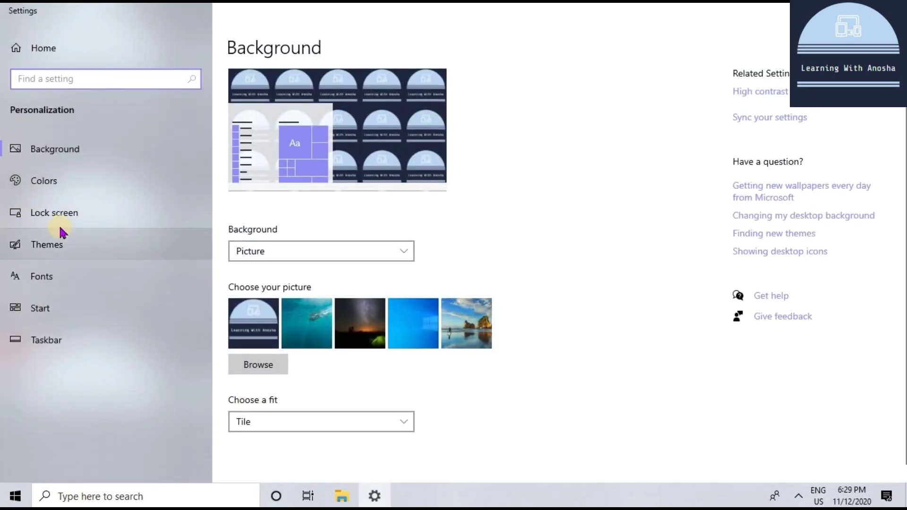
{"action": "left_click", "coordinate": [62, 221]}
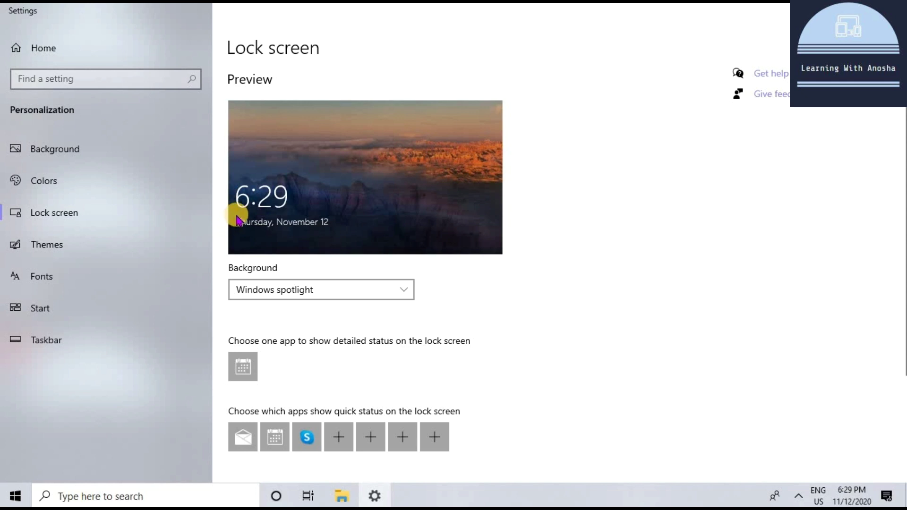
{"action": "scroll", "coordinate": [519, 251], "scroll_direction": "down", "scroll_amount": 5}
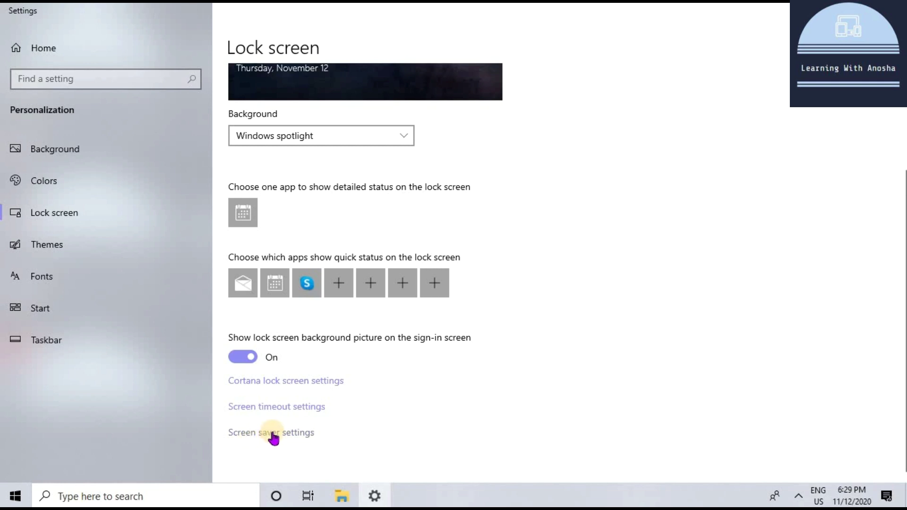
{"action": "left_click", "coordinate": [273, 438]}
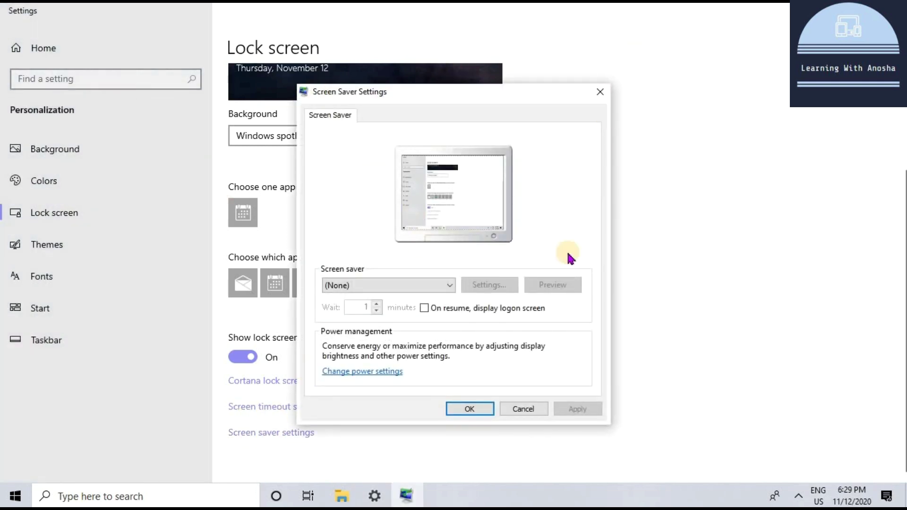
Select the Bubbles screen saver and preview it full screen
{"action": "left_click", "coordinate": [398, 290]}
{"action": "left_click", "coordinate": [395, 287]}
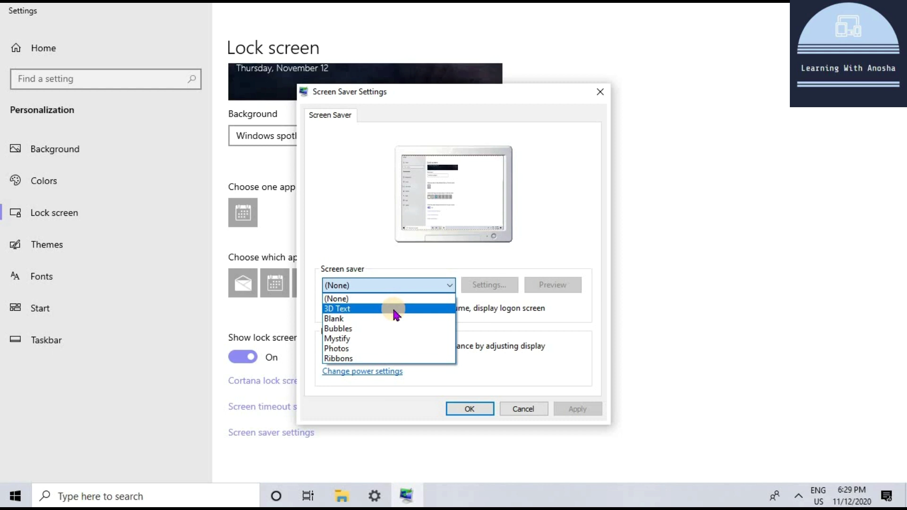
{"action": "left_click", "coordinate": [398, 328]}
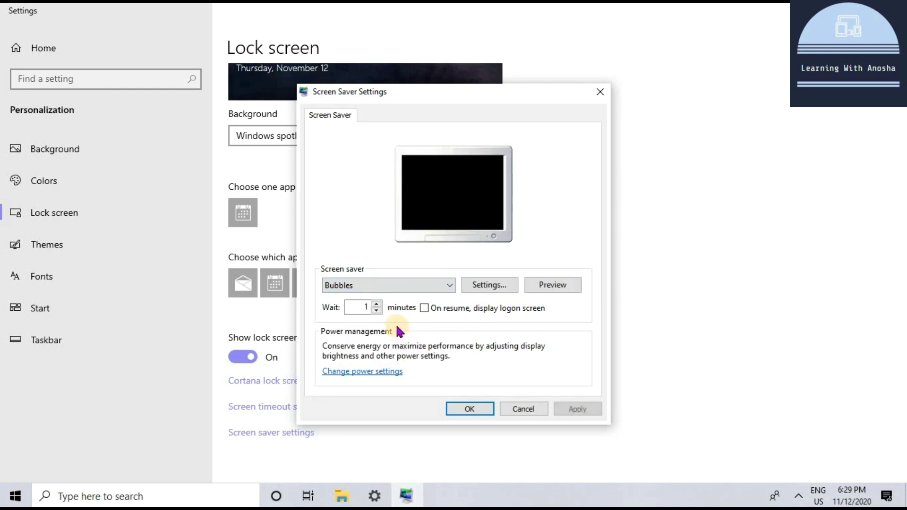
{"action": "left_click", "coordinate": [543, 285]}
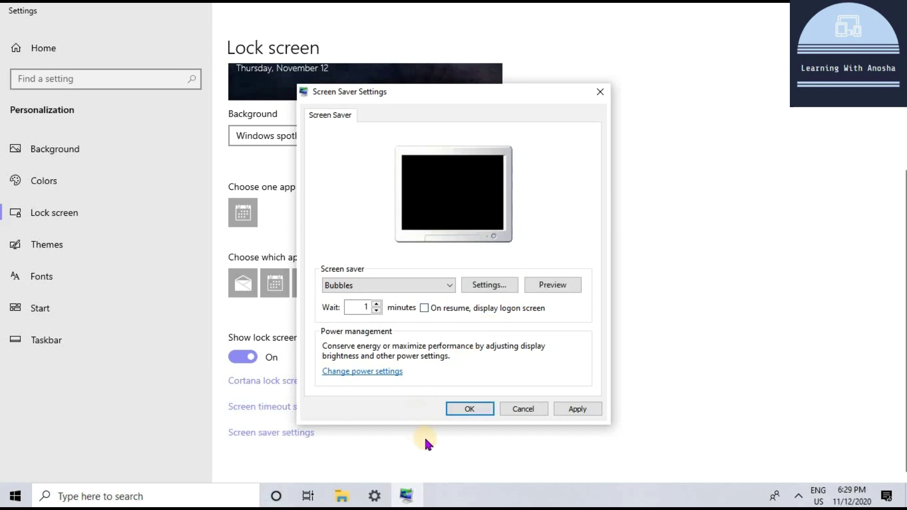
Preview the Bubbles screen saver once more, and select Mystify and preview it full screen
{"action": "left_click", "coordinate": [541, 285]}
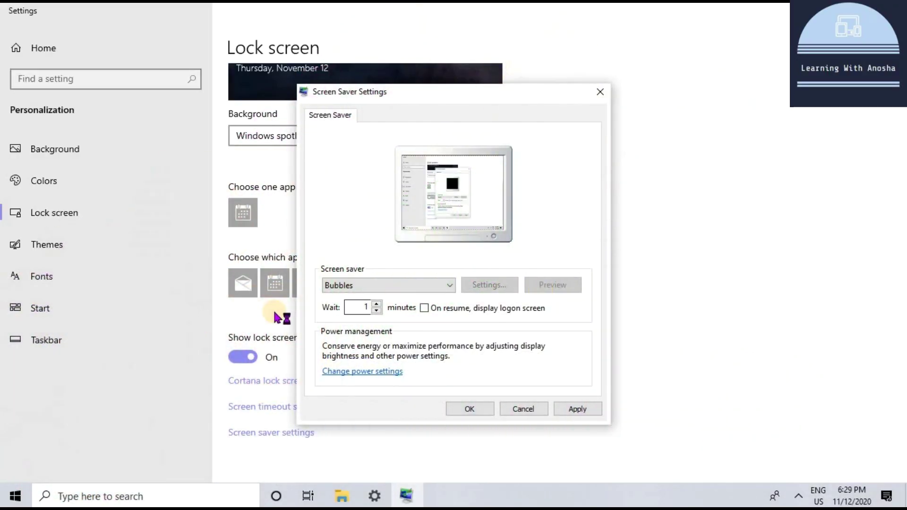
{"action": "left_click", "coordinate": [431, 285]}
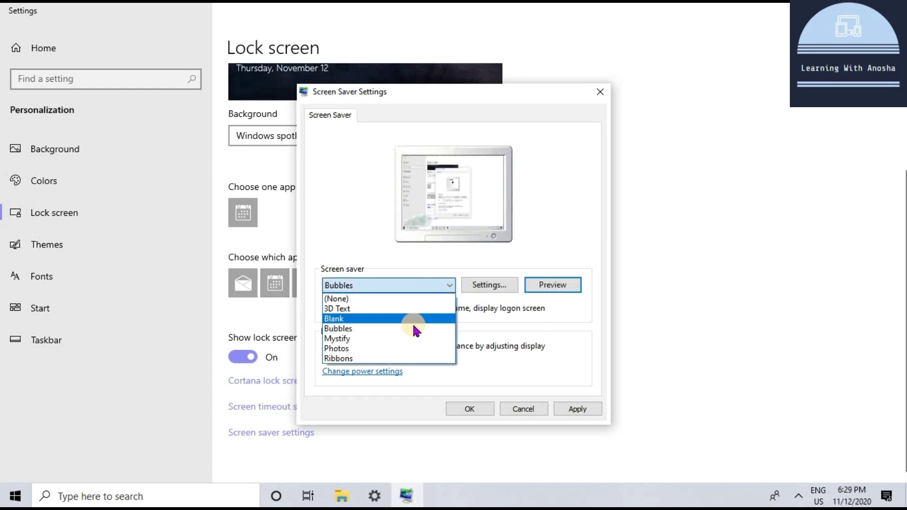
{"action": "left_click", "coordinate": [411, 339]}
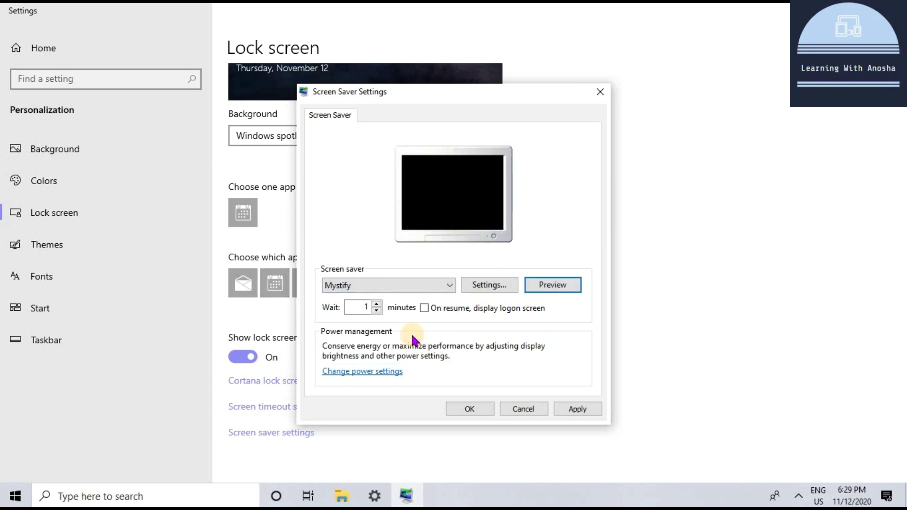
{"action": "left_click", "coordinate": [532, 285]}
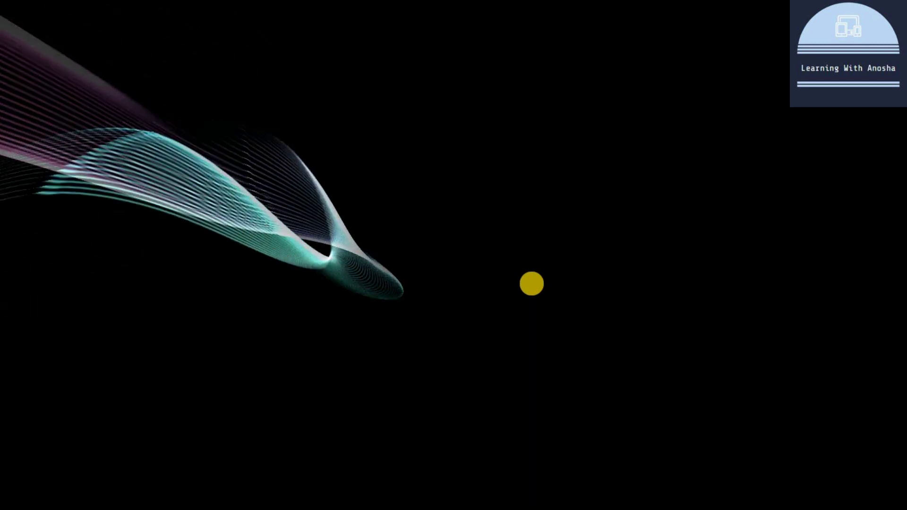
{"action": "mouse_move", "coordinate": [408, 312]}
Select the Photos screen saver, switch to Ribbons and preview Ribbons full screen
{"action": "left_click", "coordinate": [380, 286]}
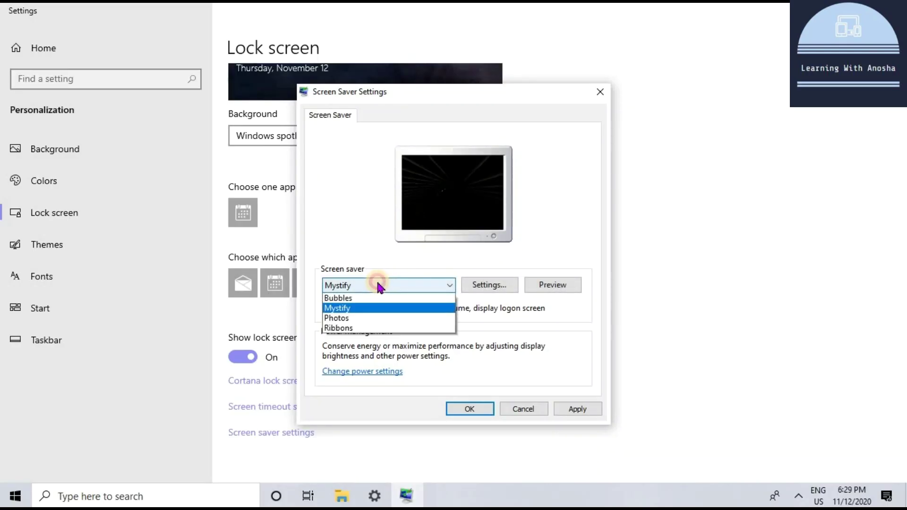
{"action": "left_click", "coordinate": [383, 350]}
{"action": "left_click", "coordinate": [372, 285]}
{"action": "left_click", "coordinate": [386, 358]}
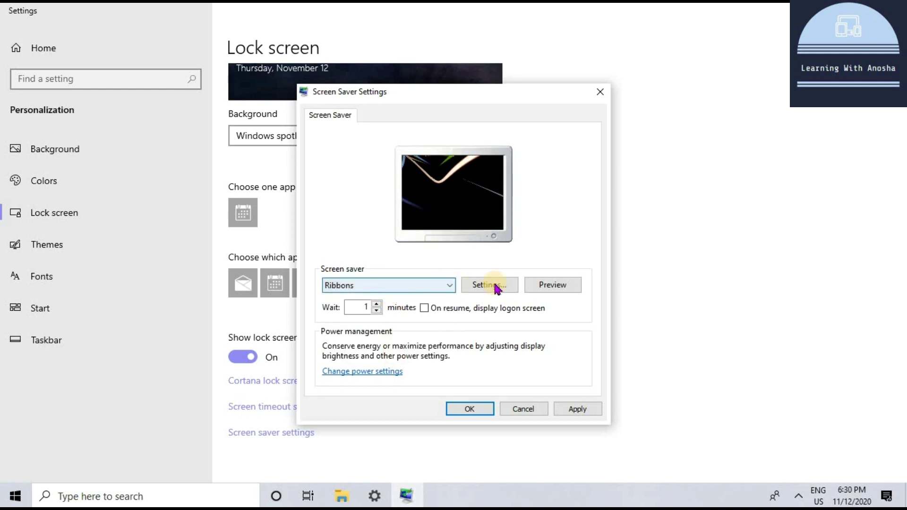
{"action": "left_click", "coordinate": [546, 287]}
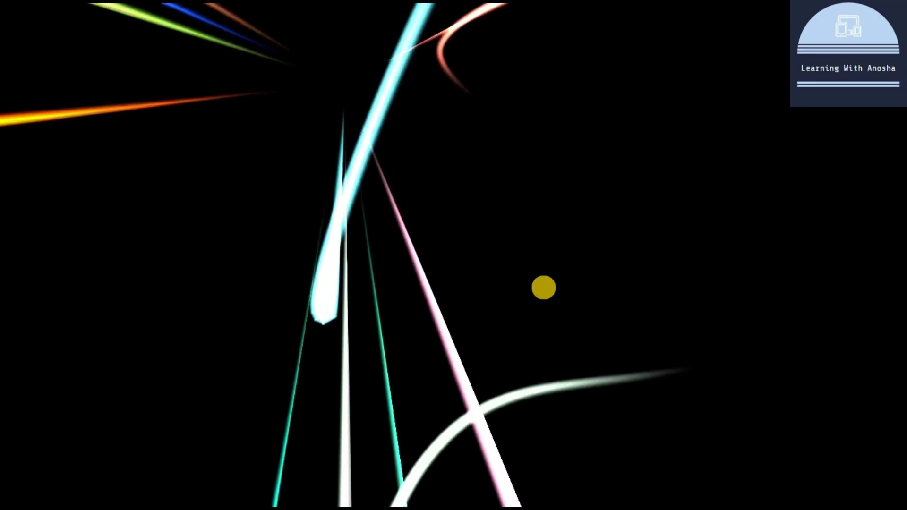
{"action": "mouse_move", "coordinate": [398, 306]}
Select the 3D Text screen saver and preview it full screen
{"action": "left_click", "coordinate": [328, 286]}
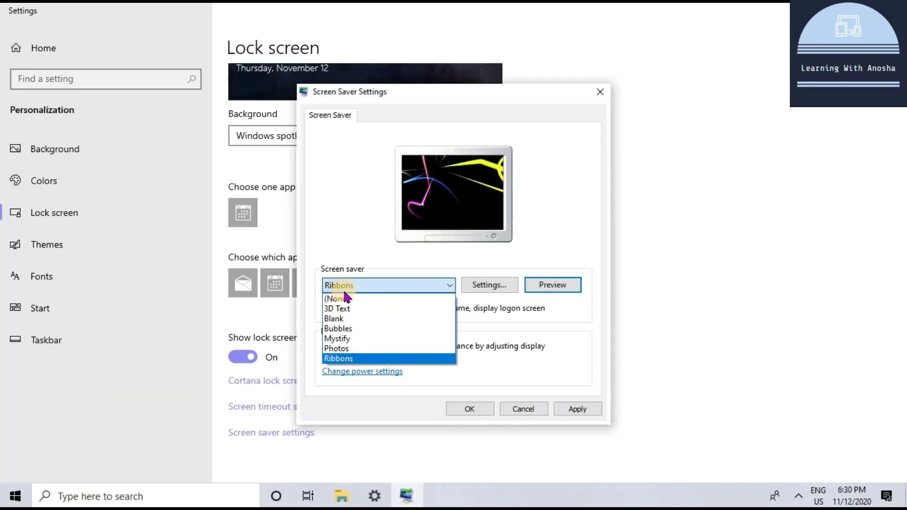
{"action": "left_click", "coordinate": [341, 308]}
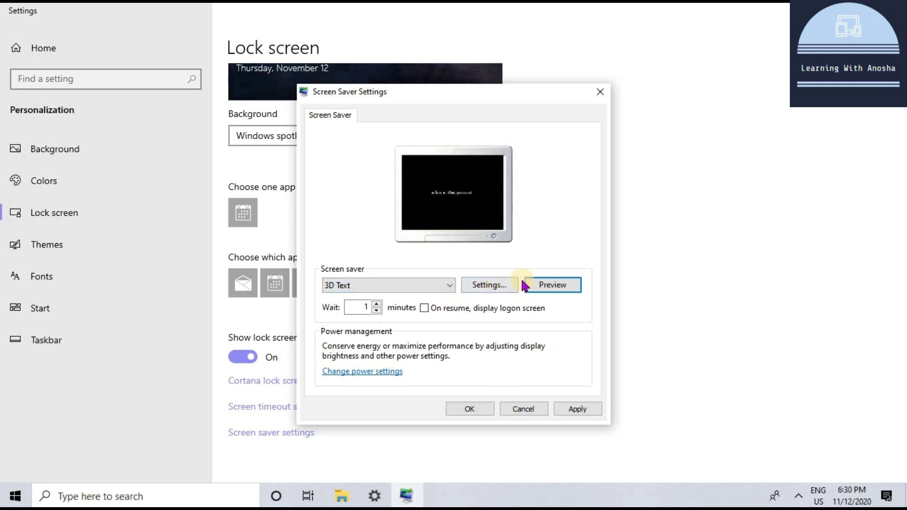
{"action": "left_click", "coordinate": [554, 287]}
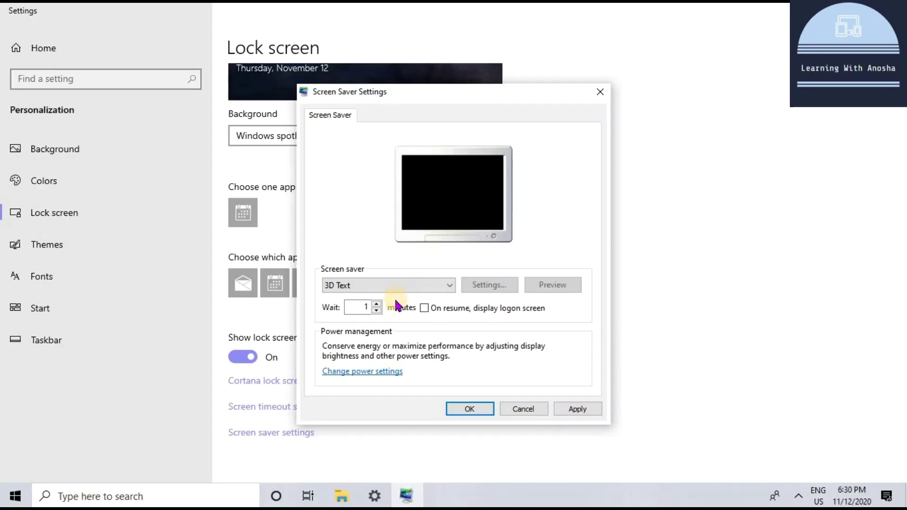
Open the 3D Text screen saver's settings and set the rotation type to See-saw
{"action": "left_click", "coordinate": [491, 285]}
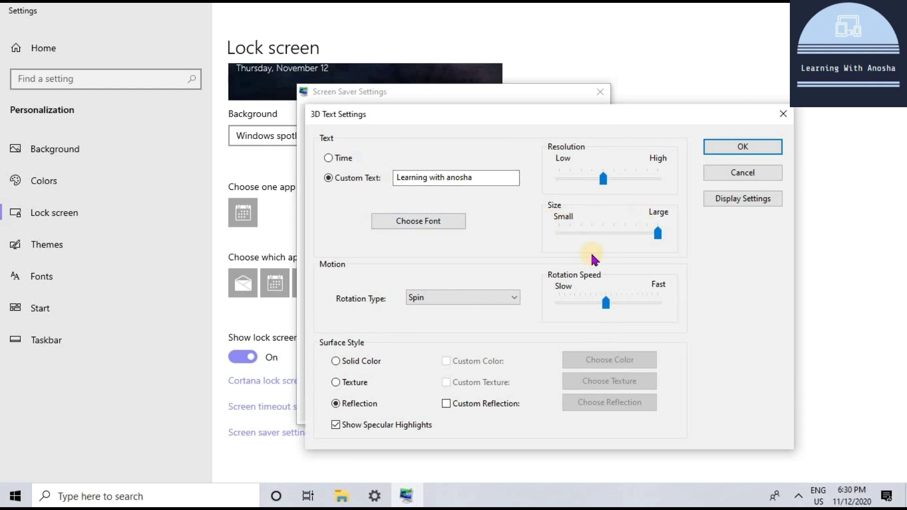
{"action": "left_click", "coordinate": [515, 299]}
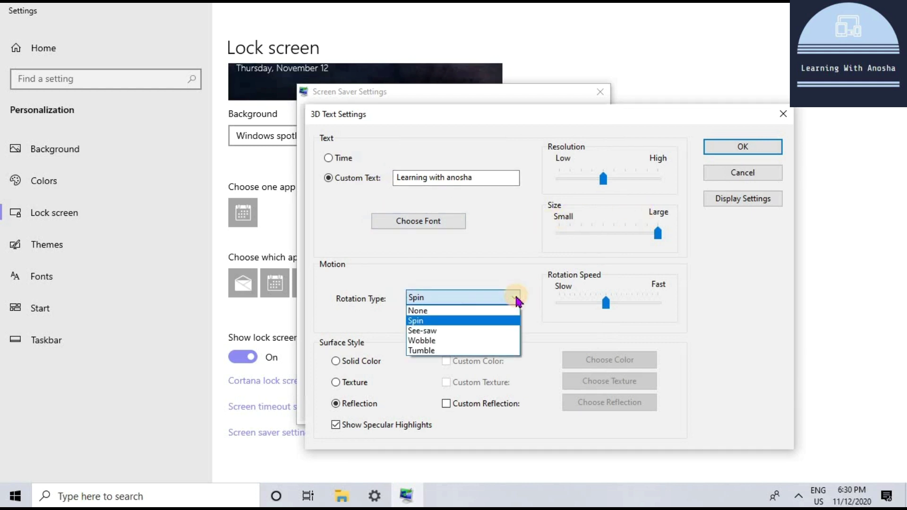
{"action": "left_click", "coordinate": [508, 330]}
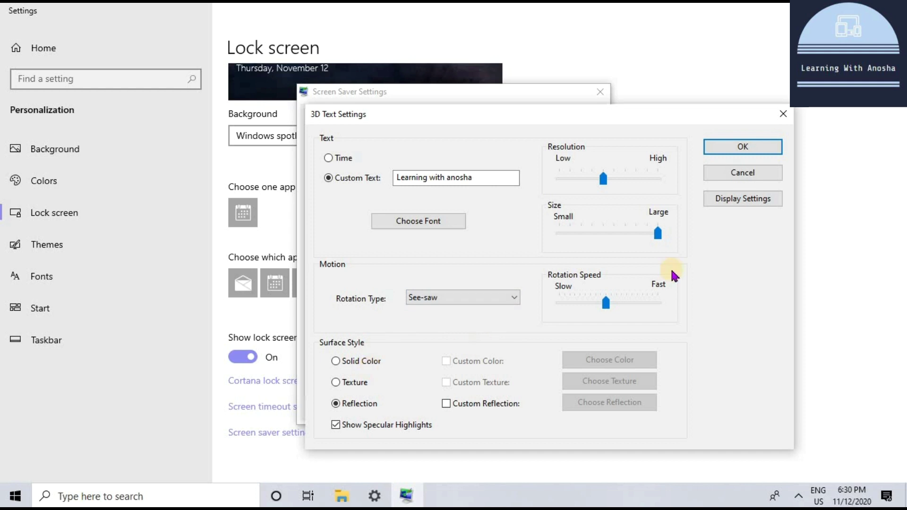
Give the 3D text a Solid Color surface with a custom turquoise color (Red 50, Green 188, Blue 188)
{"action": "left_click", "coordinate": [336, 361]}
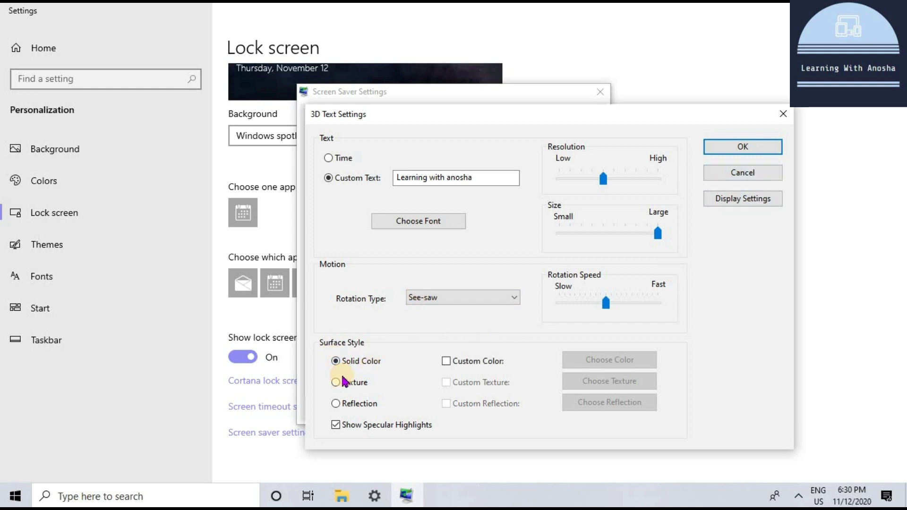
{"action": "left_click", "coordinate": [446, 362]}
{"action": "left_click", "coordinate": [602, 360]}
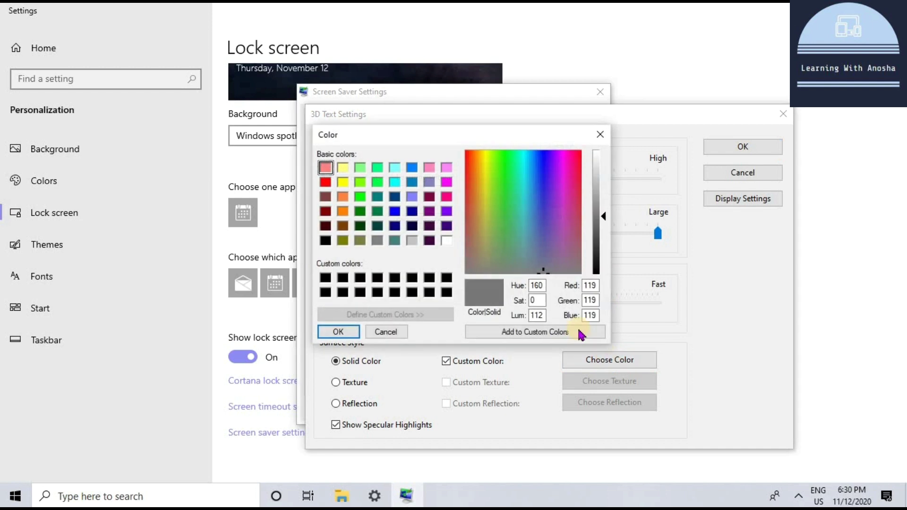
{"action": "left_click", "coordinate": [524, 202]}
{"action": "left_click", "coordinate": [743, 146]}
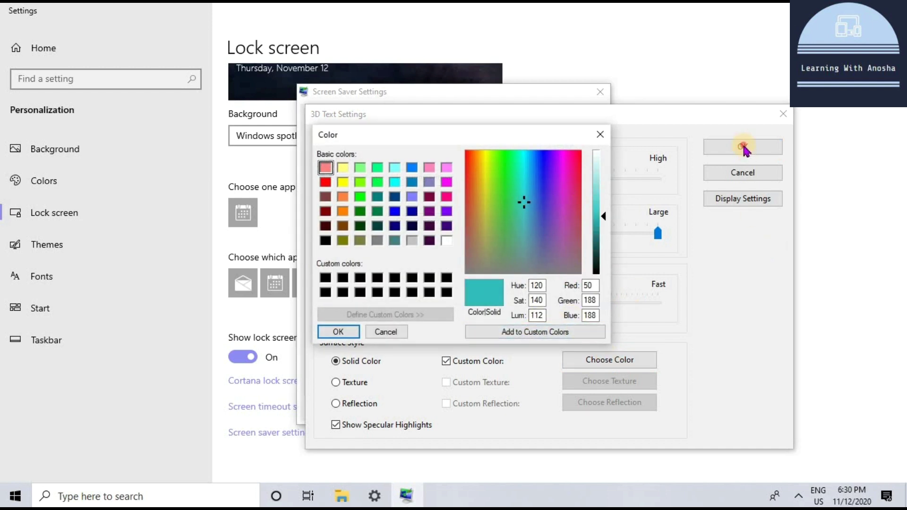
{"action": "left_click", "coordinate": [339, 331]}
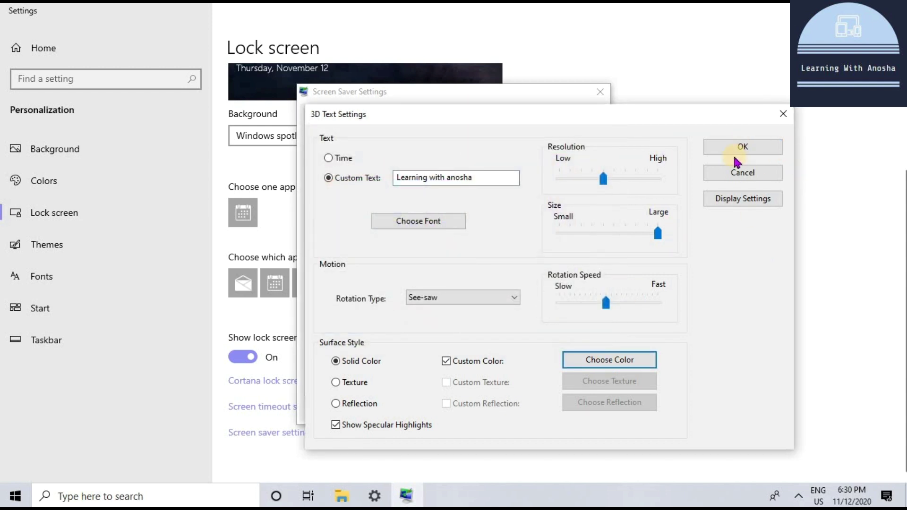
Accept the 3D Text settings and preview the result, and save the screen saver and close the settings windows
{"action": "left_click", "coordinate": [739, 147]}
{"action": "left_click", "coordinate": [538, 284]}
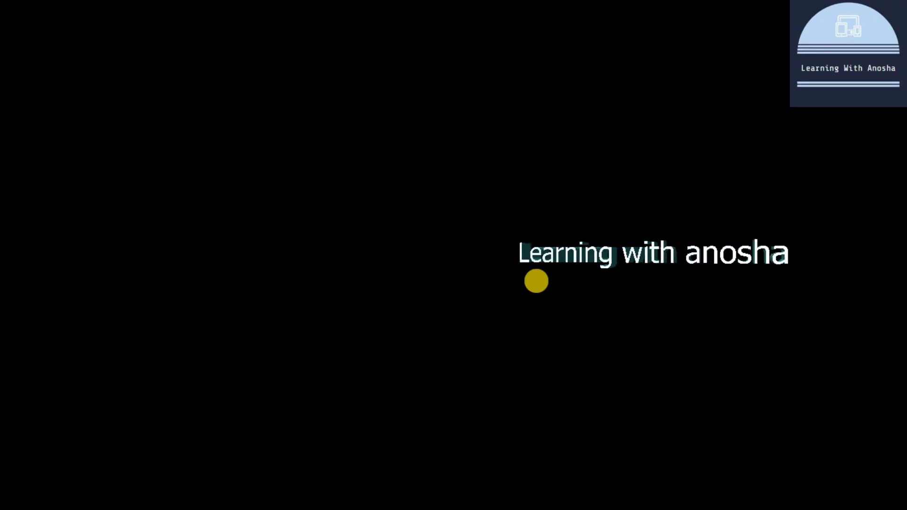
{"action": "mouse_move", "coordinate": [477, 301]}
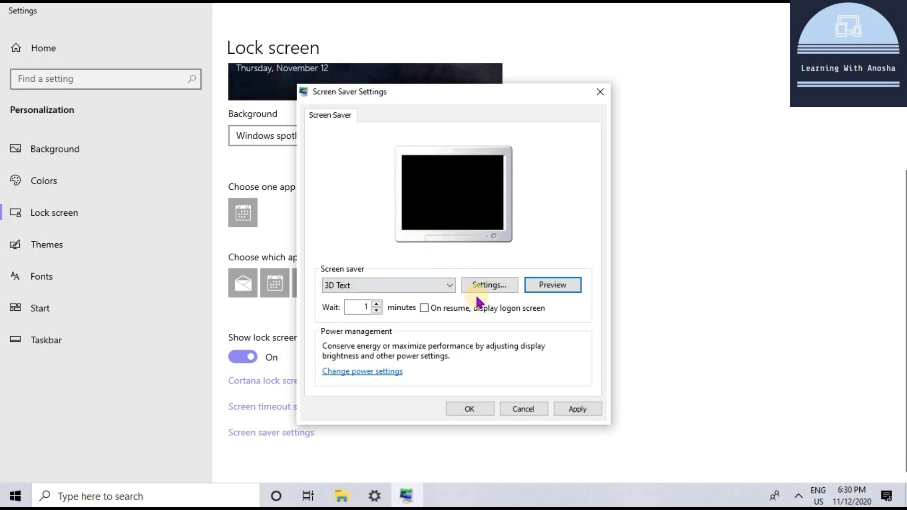
{"action": "left_click", "coordinate": [467, 412]}
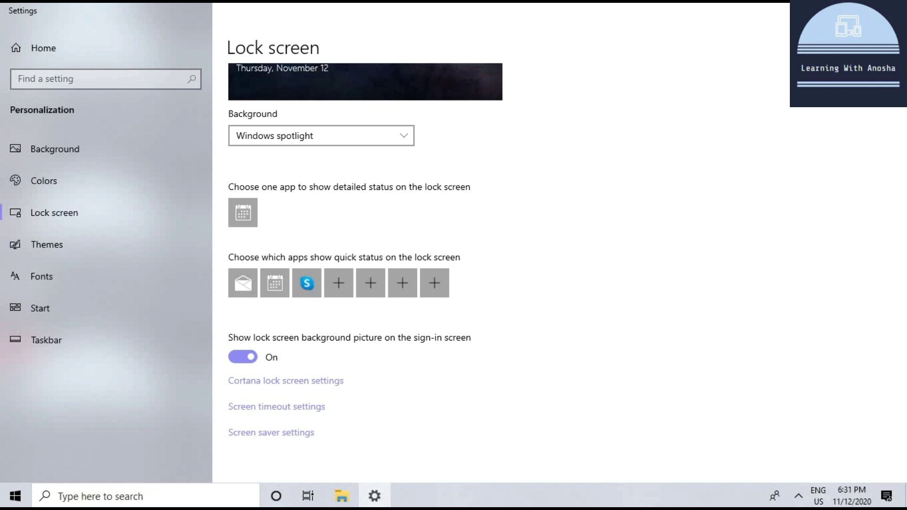
{"action": "key", "text": "alt+F4"}
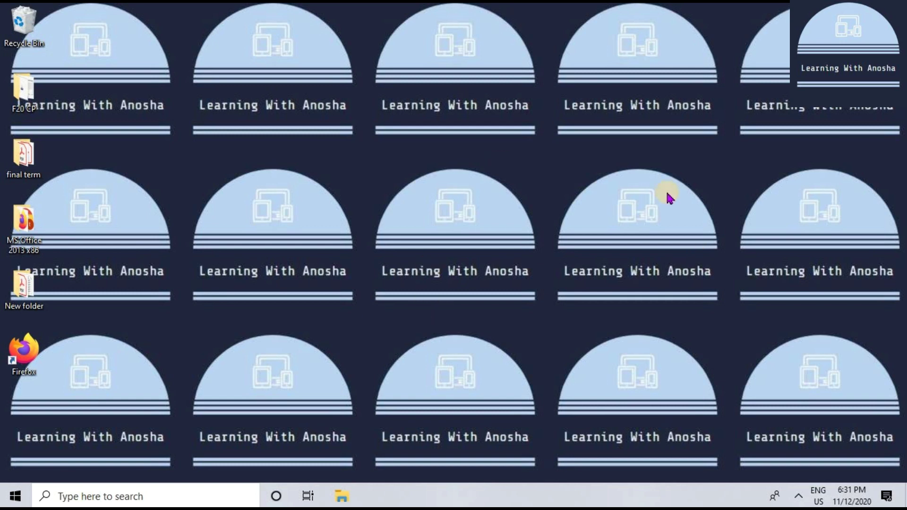
Look at the calendar of the taskbar clock and close it again
{"action": "mouse_move", "coordinate": [854, 504]}
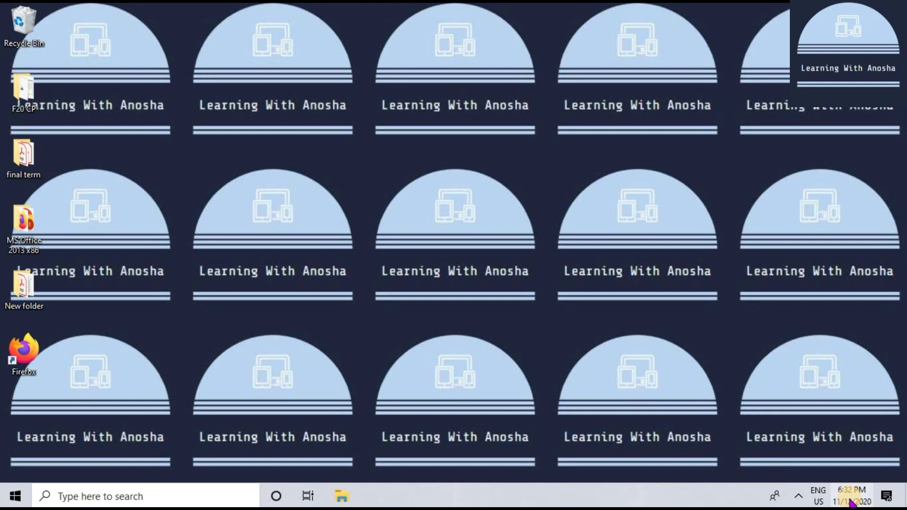
{"action": "left_click", "coordinate": [852, 501]}
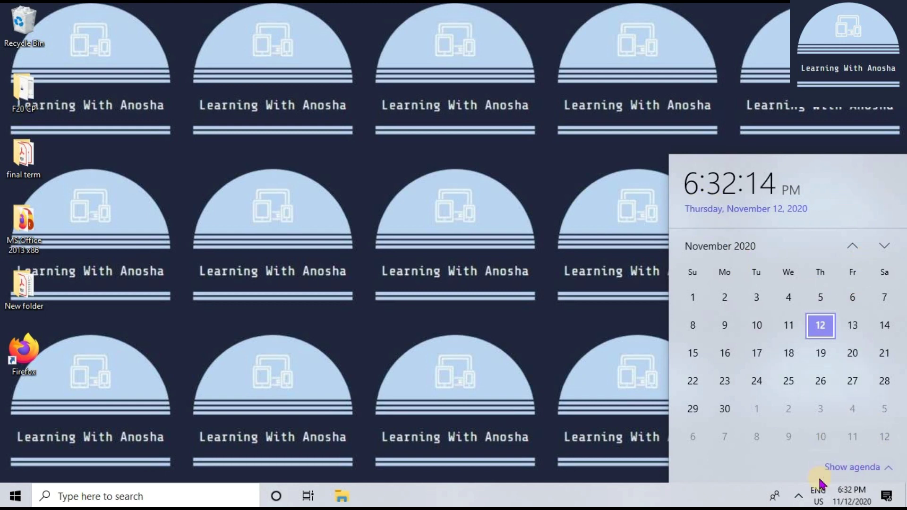
{"action": "left_click", "coordinate": [690, 352]}
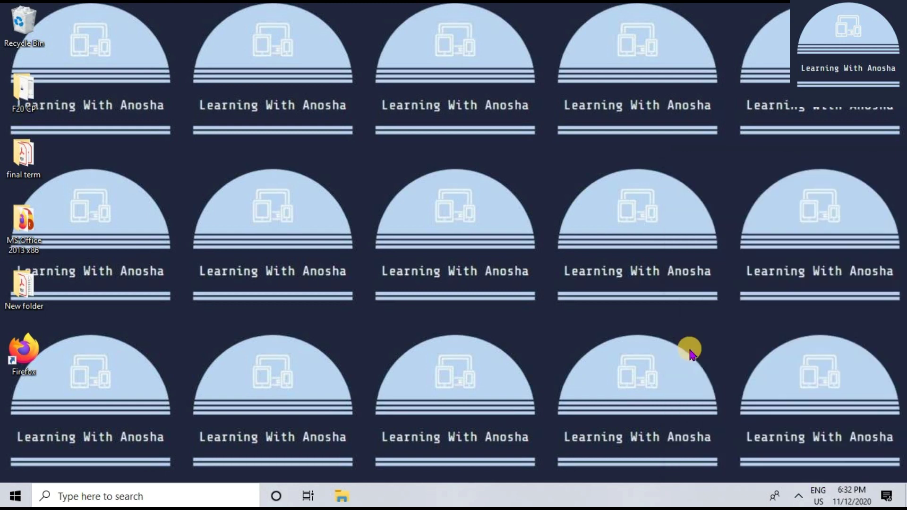
Open the date and time settings from the taskbar clock and turn off setting the time automatically
{"action": "right_click", "coordinate": [849, 501]}
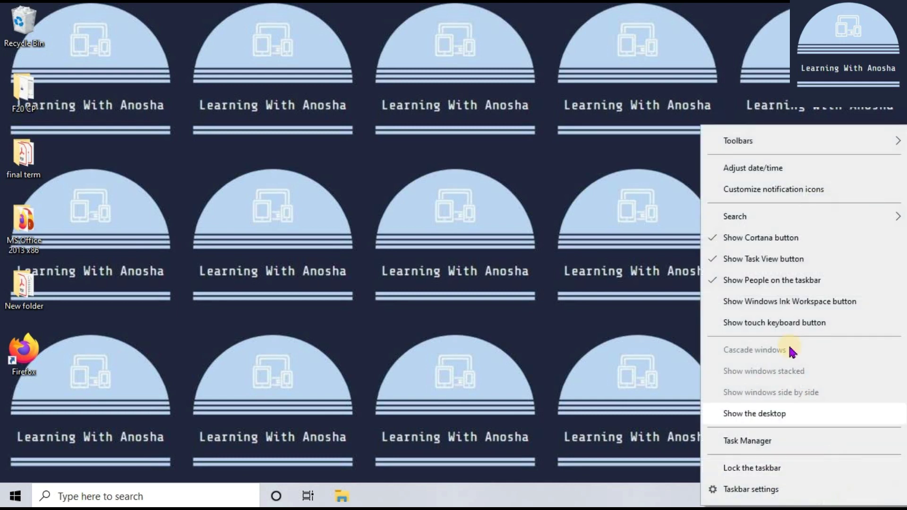
{"action": "left_click", "coordinate": [751, 168]}
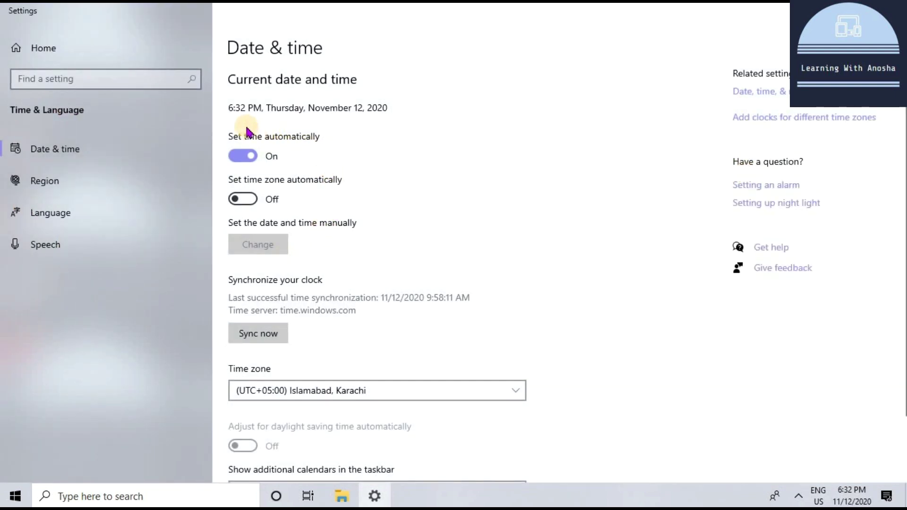
{"action": "left_click", "coordinate": [239, 160]}
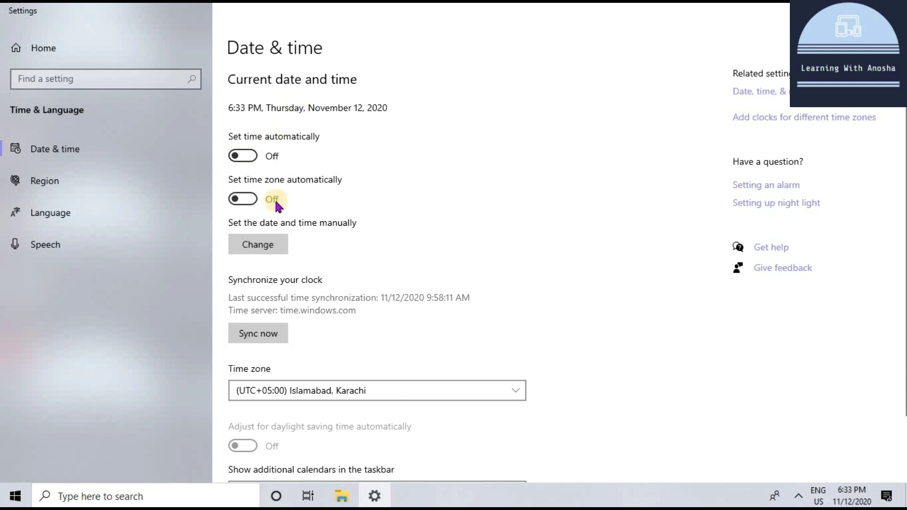
Manually change the system date's month to December and the hour to 7, and apply the change
{"action": "left_click", "coordinate": [256, 246]}
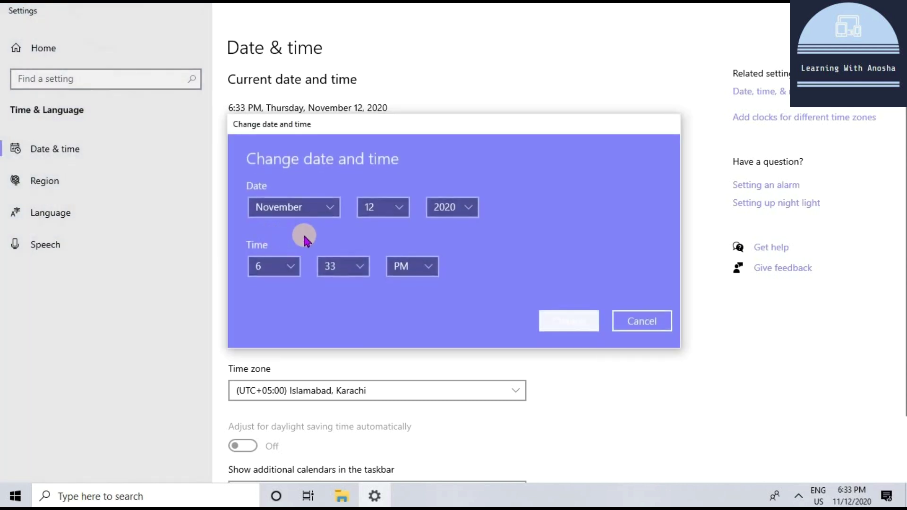
{"action": "left_click", "coordinate": [326, 208]}
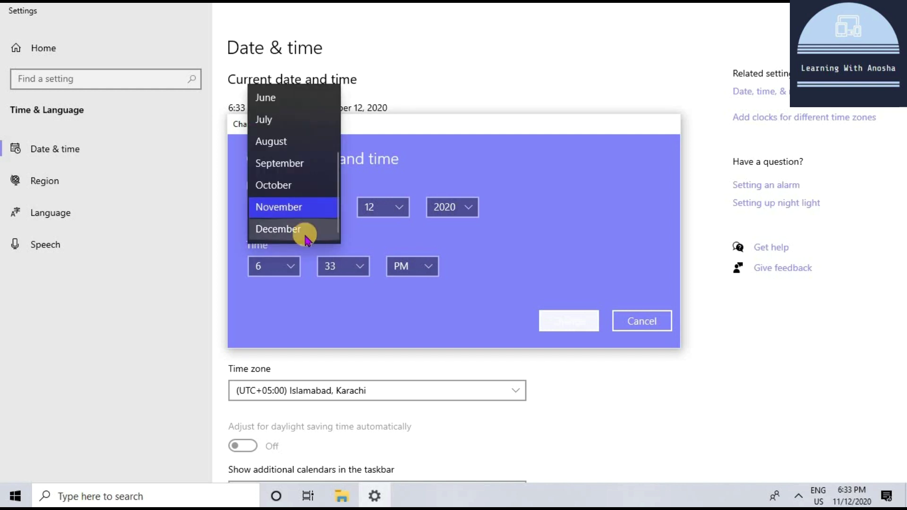
{"action": "left_click", "coordinate": [304, 229]}
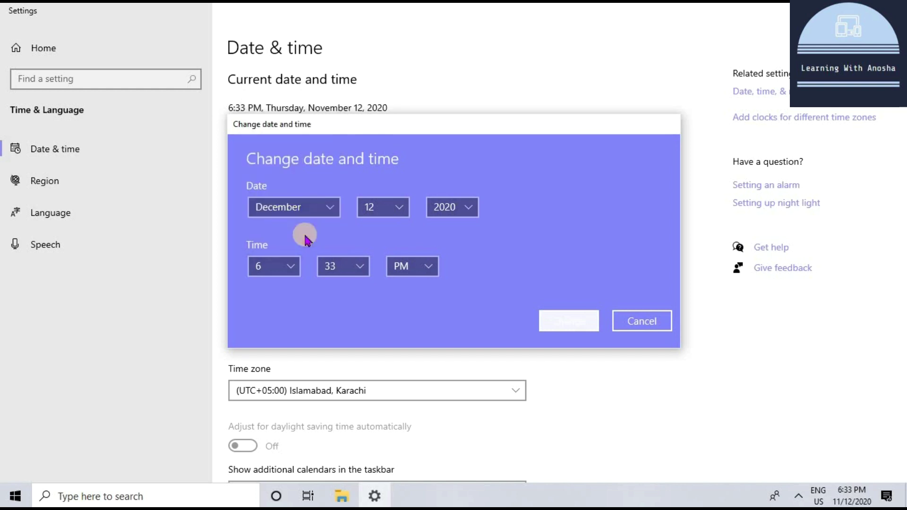
{"action": "left_click", "coordinate": [283, 266]}
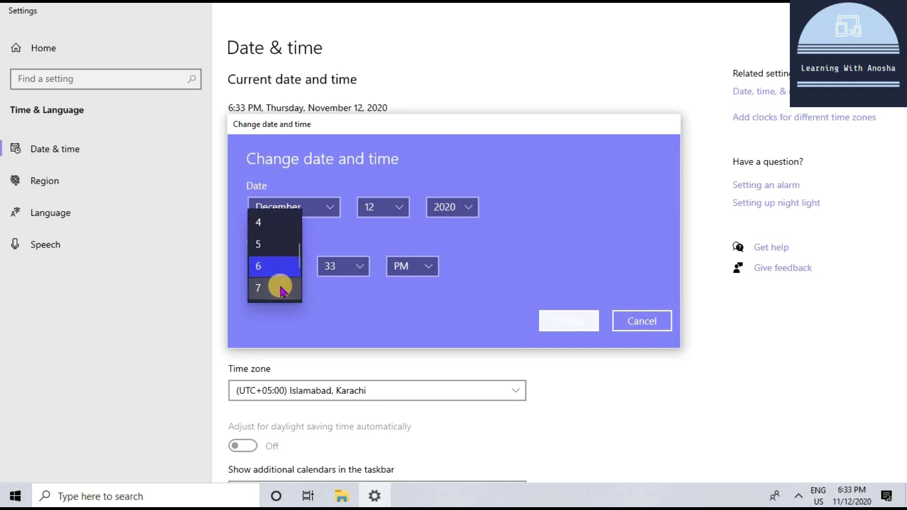
{"action": "left_click", "coordinate": [278, 285]}
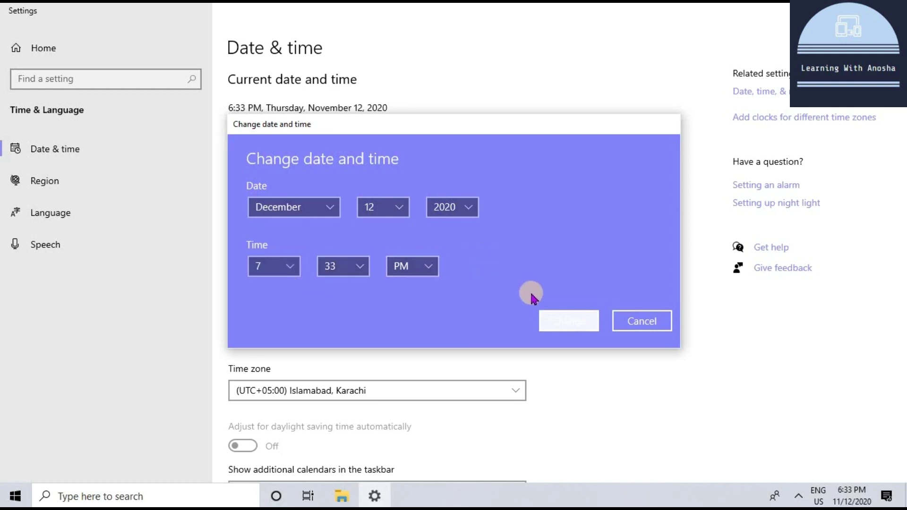
{"action": "left_click", "coordinate": [586, 327]}
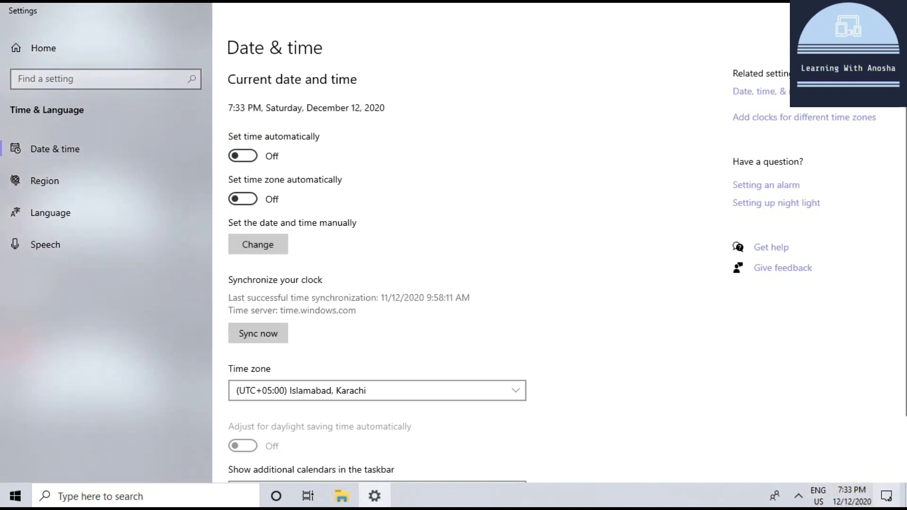
Turn setting the time automatically back on and check the date and time on the taskbar clock
{"action": "left_click", "coordinate": [239, 157]}
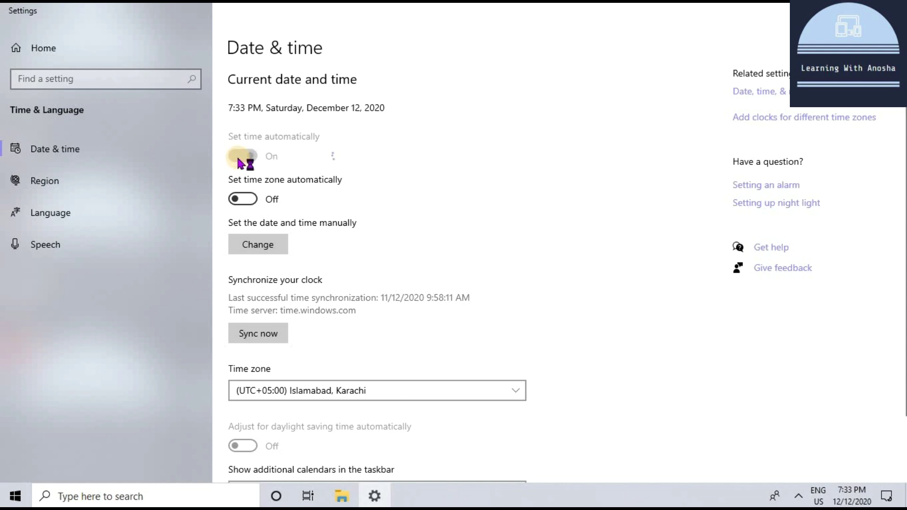
{"action": "mouse_move", "coordinate": [842, 504]}
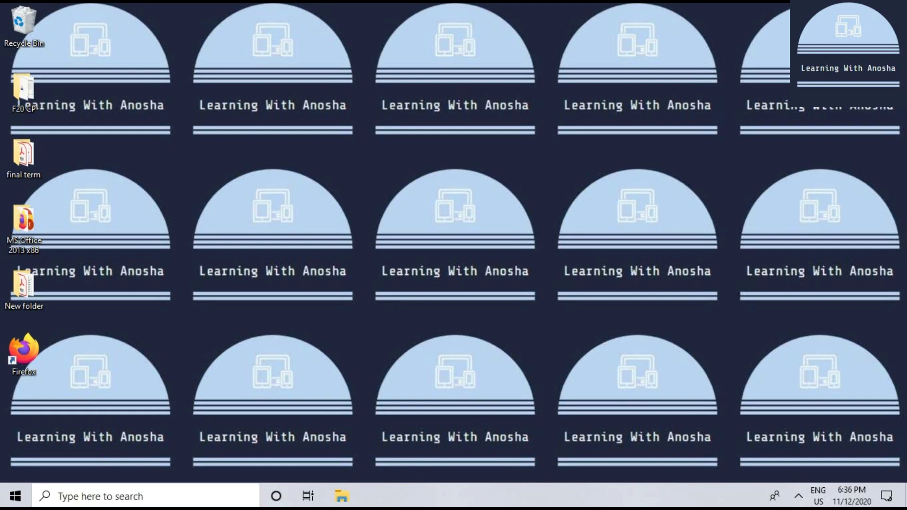
Search for Control Panel, open it and go to its Clock and Region category
{"action": "left_click", "coordinate": [87, 496]}
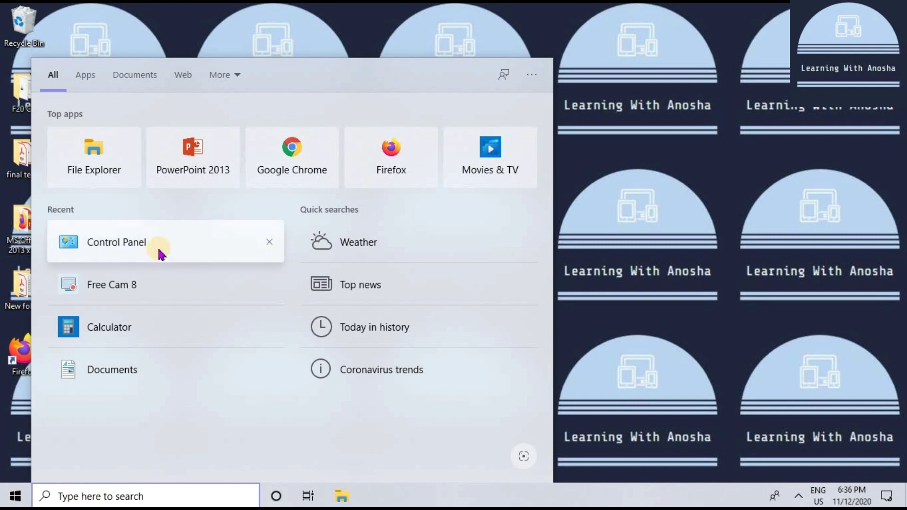
{"action": "type", "text": "control"}
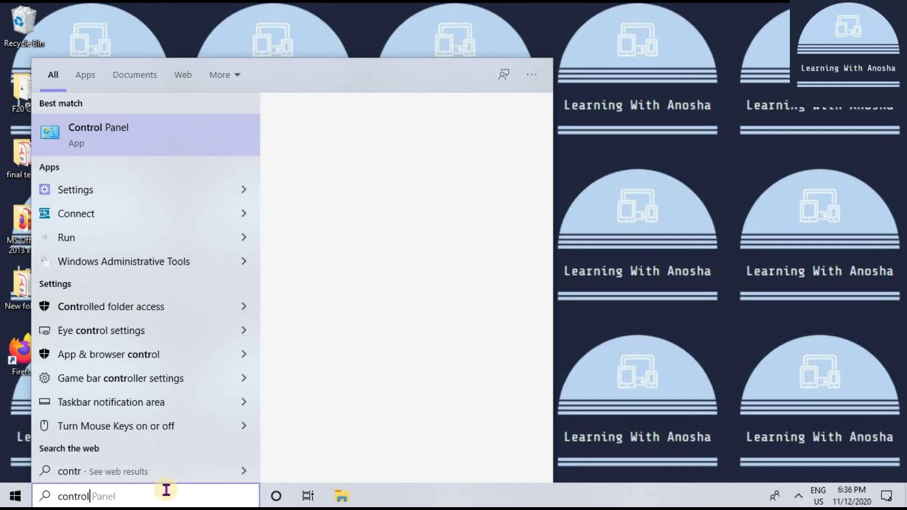
{"action": "left_click", "coordinate": [145, 141]}
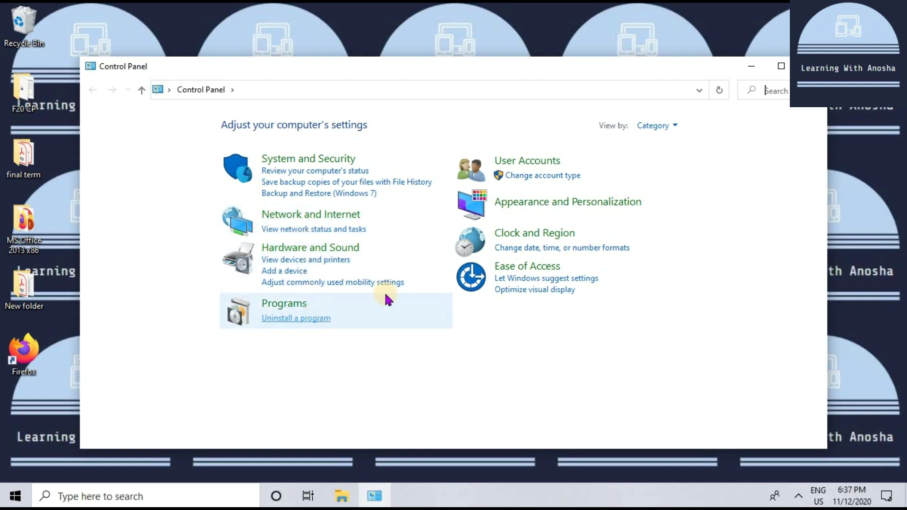
{"action": "left_click", "coordinate": [559, 208]}
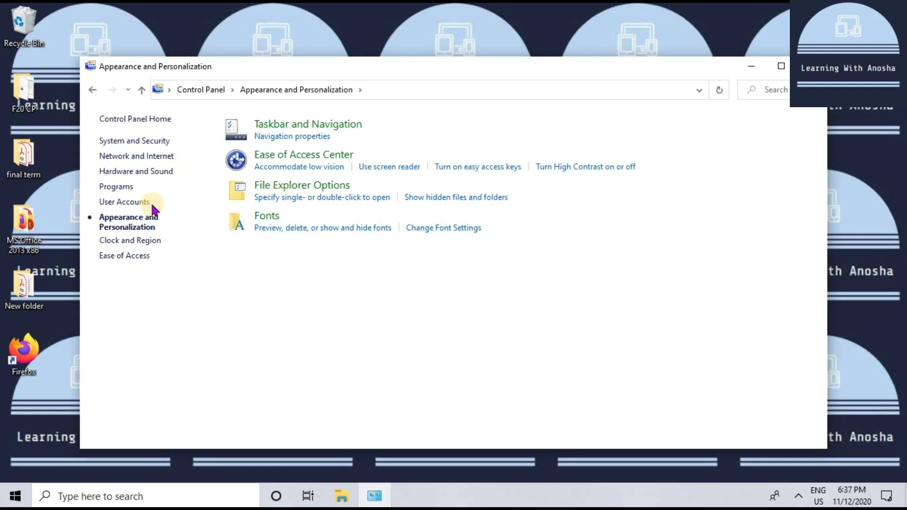
{"action": "left_click", "coordinate": [129, 246]}
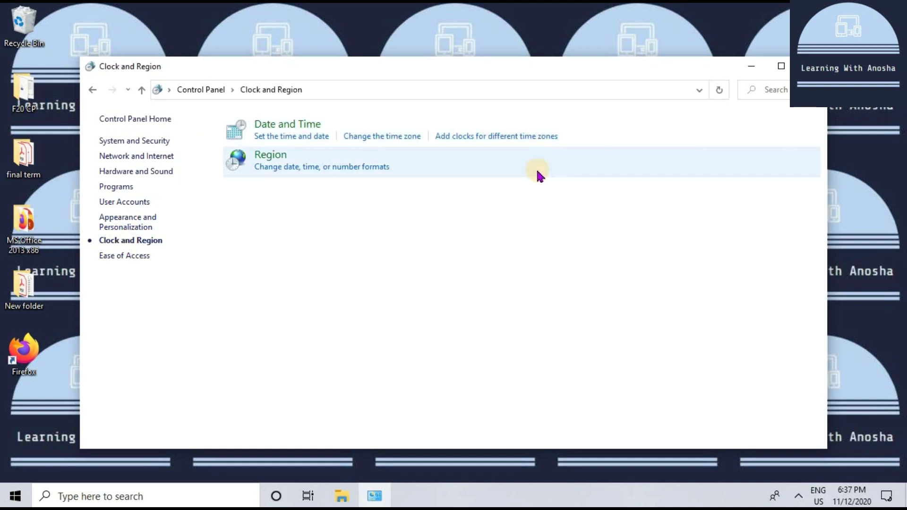
Try selecting December 3, 2020 in the settings for changing the date and time, and cancel the change
{"action": "left_click", "coordinate": [291, 139]}
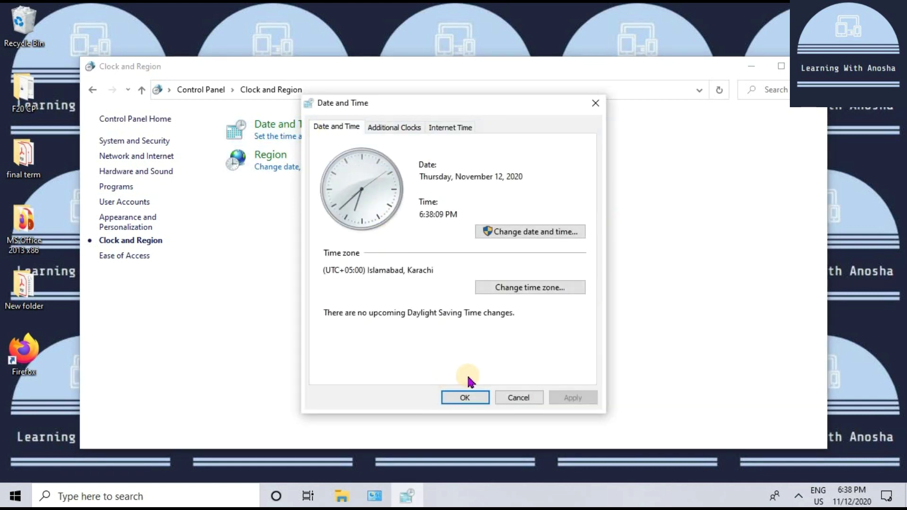
{"action": "left_click", "coordinate": [514, 232]}
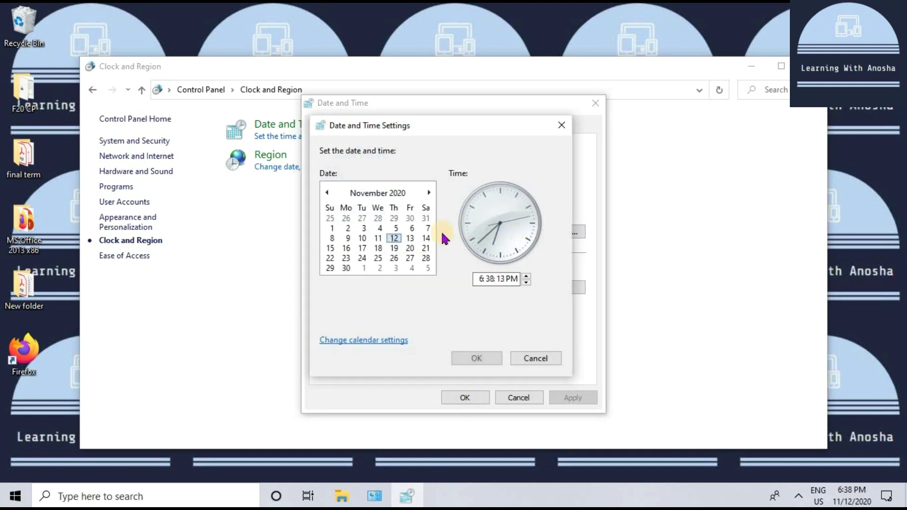
{"action": "left_click", "coordinate": [487, 278]}
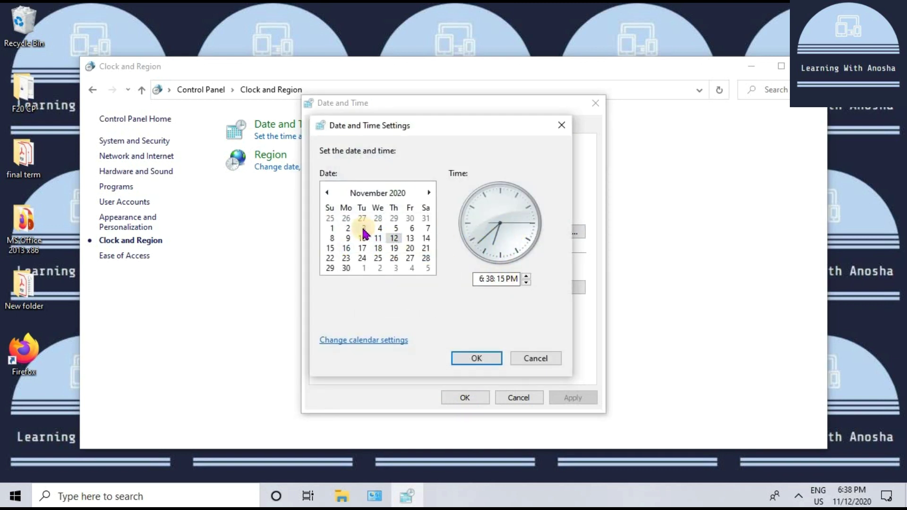
{"action": "left_click", "coordinate": [395, 267]}
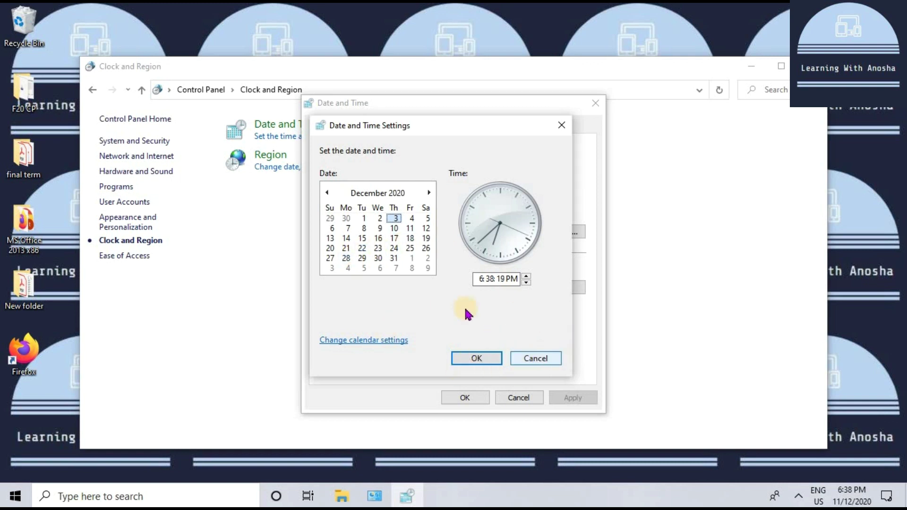
{"action": "left_click", "coordinate": [535, 360]}
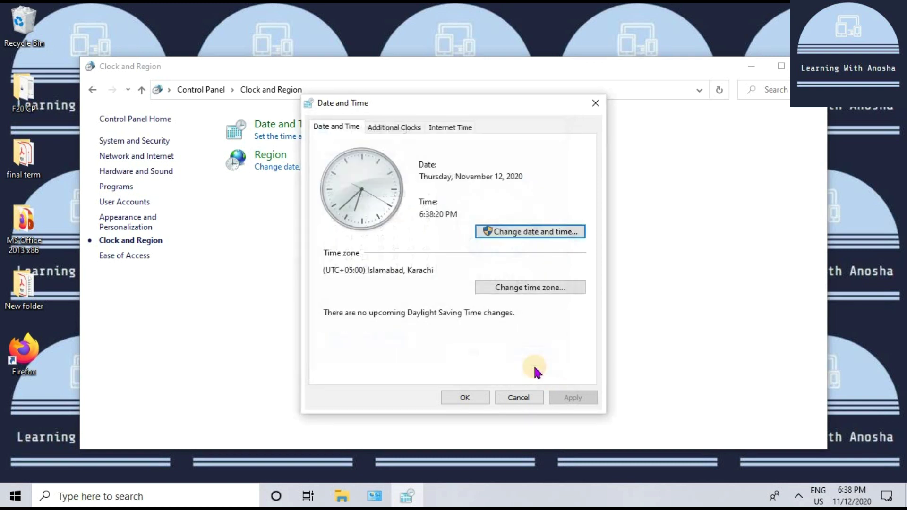
{"action": "left_click", "coordinate": [524, 398]}
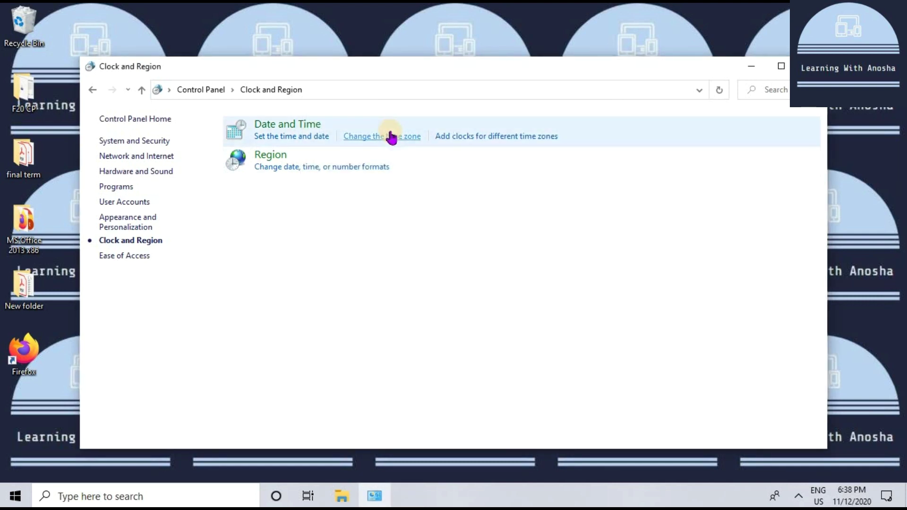
Look at the time zone settings in Clock and Region and close them without changing anything
{"action": "left_click", "coordinate": [390, 136]}
{"action": "left_click", "coordinate": [544, 298]}
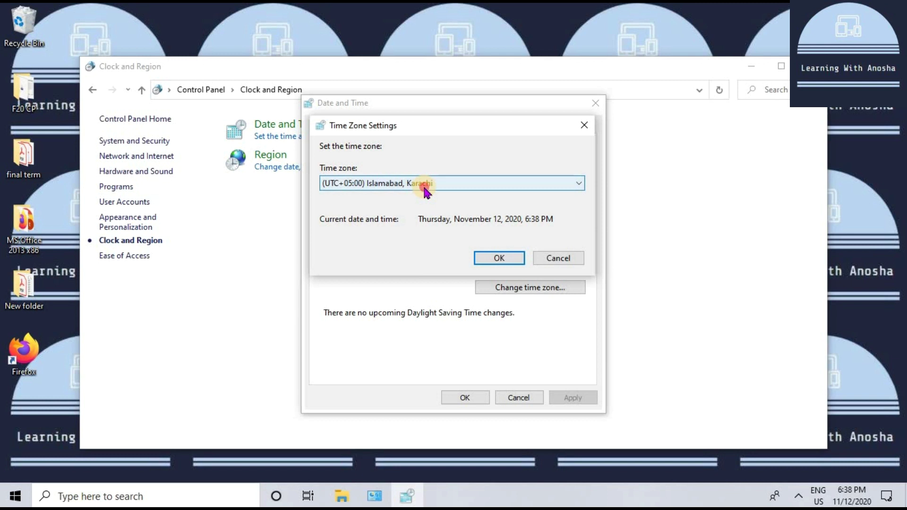
{"action": "left_click", "coordinate": [423, 189]}
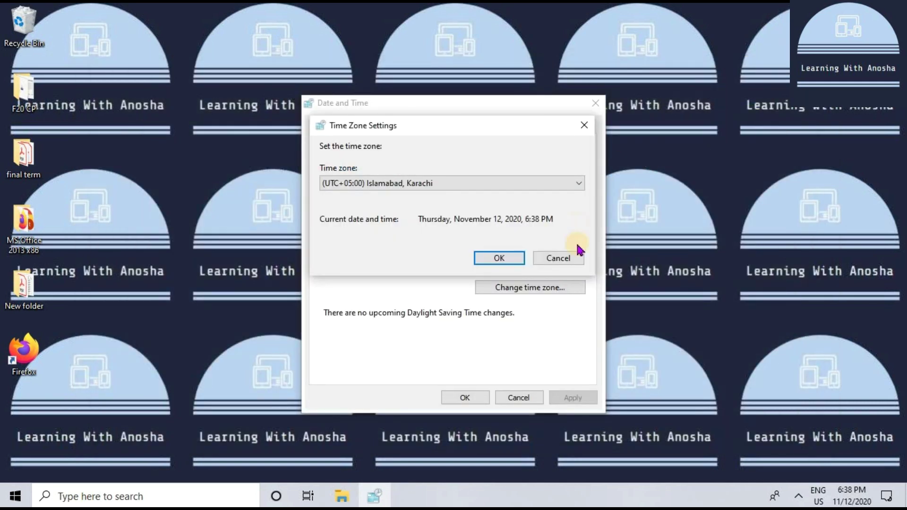
{"action": "left_click", "coordinate": [571, 261]}
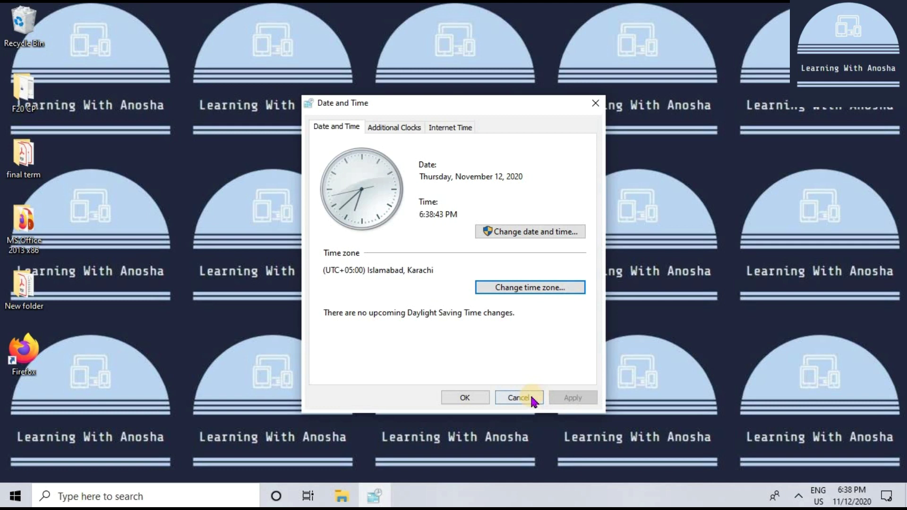
{"action": "left_click", "coordinate": [532, 399]}
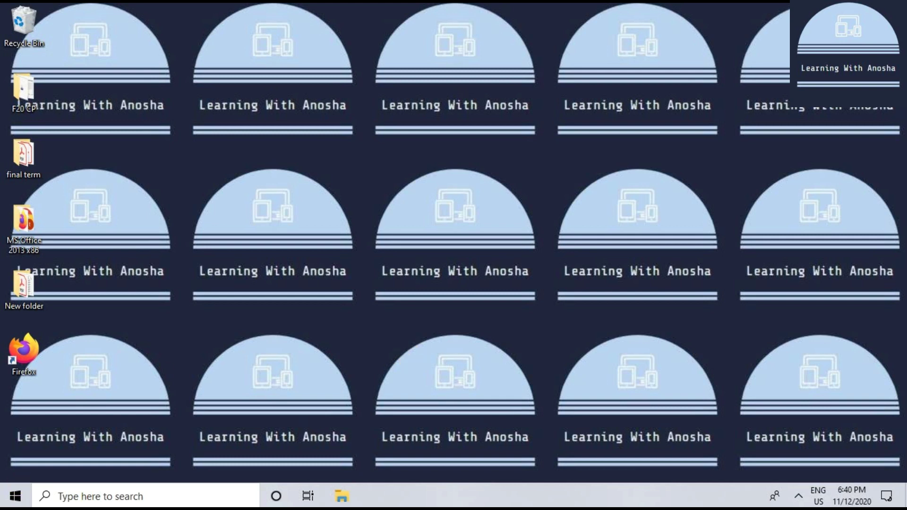
Open the homepage setting of Internet Options in Control Panel's Network and Internet category
{"action": "left_click", "coordinate": [92, 496]}
{"action": "type", "text": "con"}
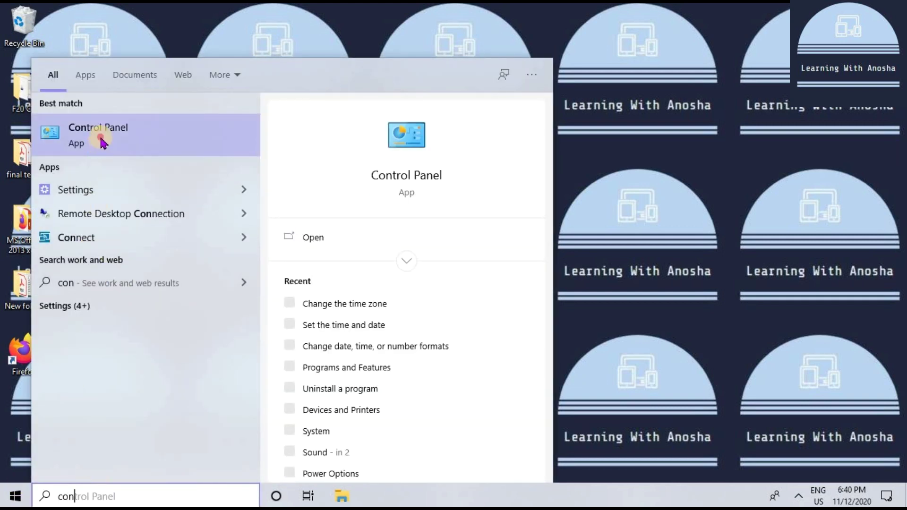
{"action": "left_click", "coordinate": [96, 138]}
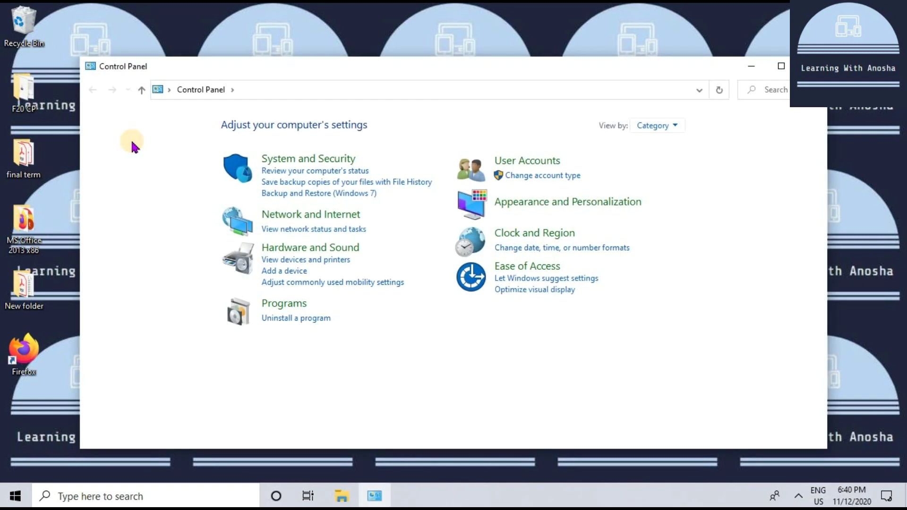
{"action": "left_click", "coordinate": [300, 218]}
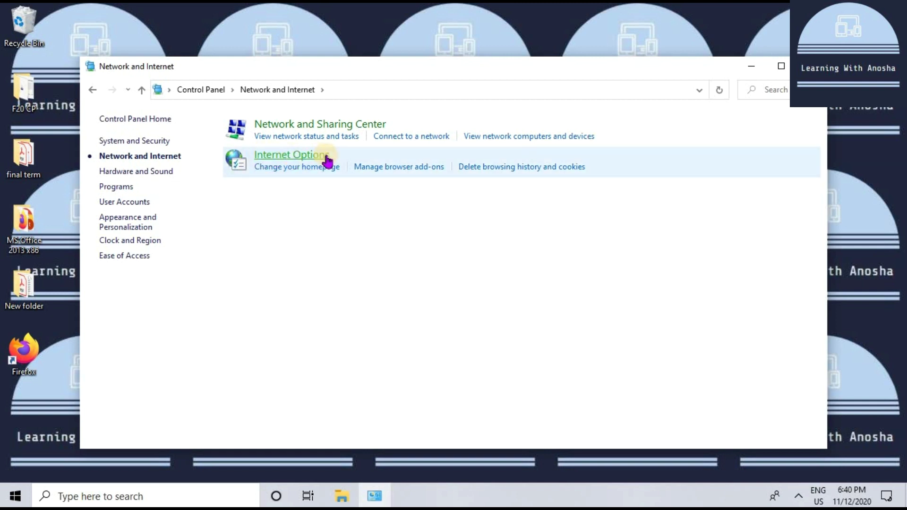
{"action": "left_click", "coordinate": [290, 168]}
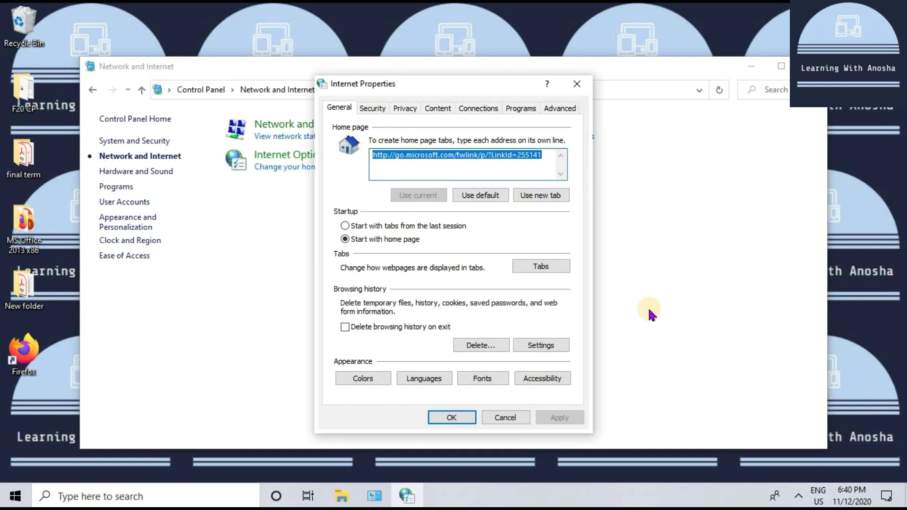
{"action": "key", "text": "End"}
{"action": "key", "text": "BackSpace"}
{"action": "key", "text": "BackSpace"}
{"action": "key", "text": "BackSpace"}
{"action": "key", "text": "BackSpace"}
{"action": "key", "text": "BackSpace"}
{"action": "key", "text": "BackSpace"}
{"action": "key", "text": "BackSpace"}
{"action": "key", "text": "BackSpace"}
{"action": "key", "text": "BackSpace"}
{"action": "key", "text": "BackSpace"}
{"action": "key", "text": "BackSpace"}
{"action": "key", "text": "BackSpace"}
{"action": "key", "text": "BackSpace"}
{"action": "key", "text": "BackSpace"}
{"action": "key", "text": "BackSpace"}
{"action": "key", "text": "BackSpace"}
{"action": "key", "text": "BackSpace"}
{"action": "key", "text": "BackSpace"}
{"action": "key", "text": "BackSpace"}
{"action": "key", "text": "BackSpace"}
{"action": "key", "text": "BackSpace"}
{"action": "key", "text": "BackSpace"}
{"action": "key", "text": "BackSpace"}
{"action": "key", "text": "BackSpace"}
{"action": "key", "text": "BackSpace"}
{"action": "key", "text": "BackSpace"}
{"action": "key", "text": "BackSpace"}
{"action": "key", "text": "BackSpace"}
{"action": "key", "text": "BackSpace"}
{"action": "key", "text": "BackSpace"}
{"action": "key", "text": "BackSpace"}
{"action": "key", "text": "BackSpace"}
{"action": "key", "text": "BackSpace"}
{"action": "key", "text": "BackSpace"}
{"action": "key", "text": "BackSpace"}
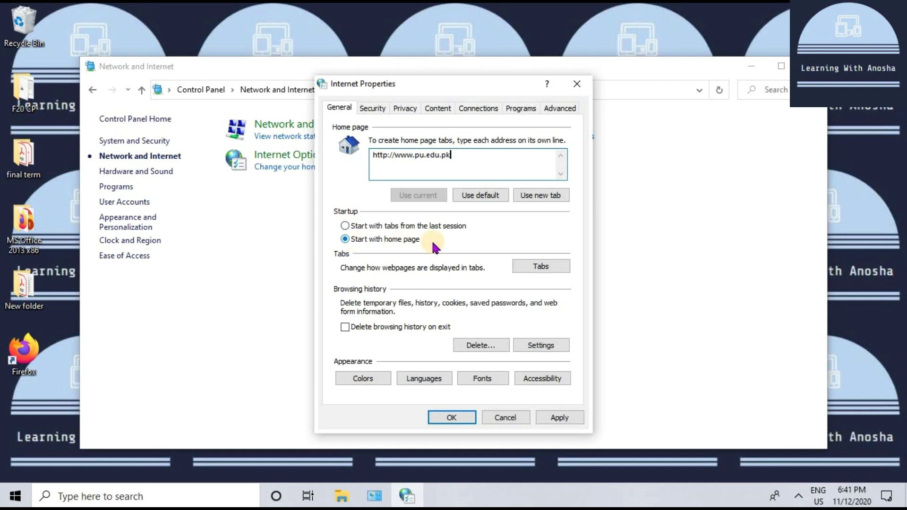
{"action": "left_click", "coordinate": [453, 417]}
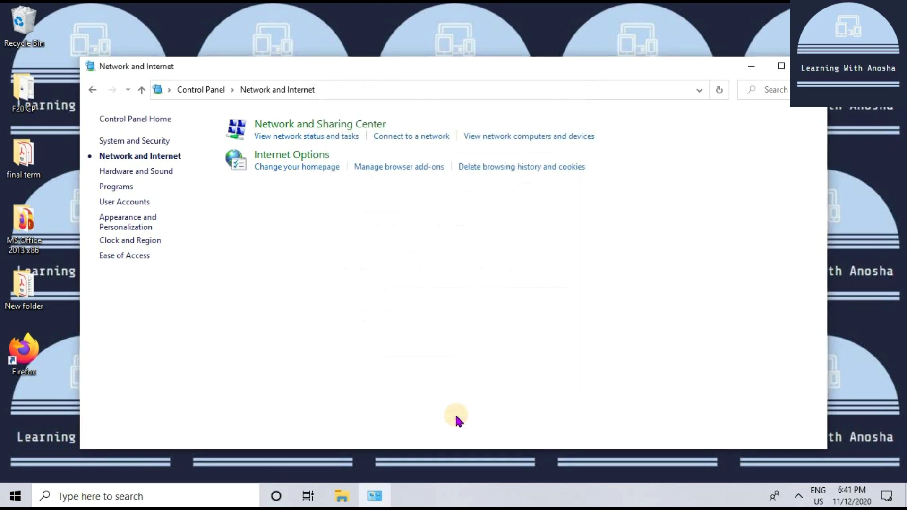
Search for Internet Explorer and open it to check the home page, and close it and the Control Panel window
{"action": "left_click", "coordinate": [751, 68]}
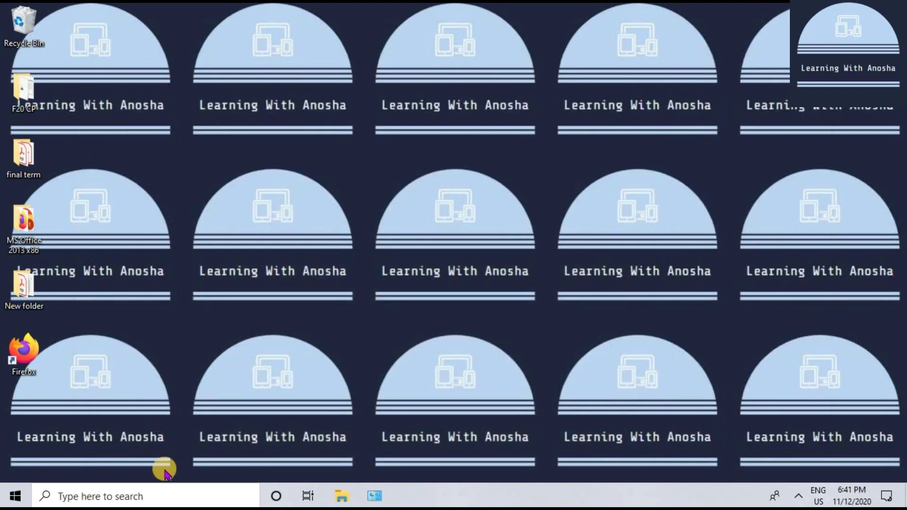
{"action": "left_click", "coordinate": [167, 492]}
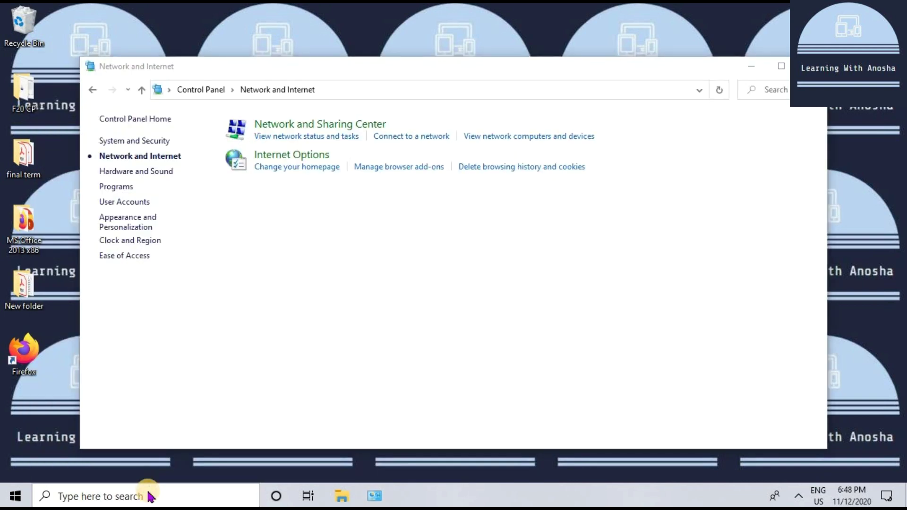
{"action": "left_click", "coordinate": [148, 493]}
{"action": "type", "text": "inter"}
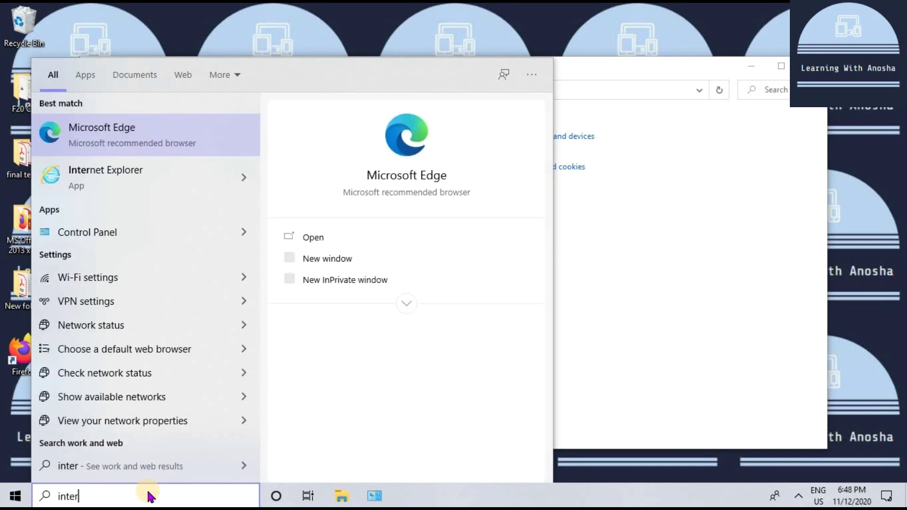
{"action": "left_click", "coordinate": [97, 179]}
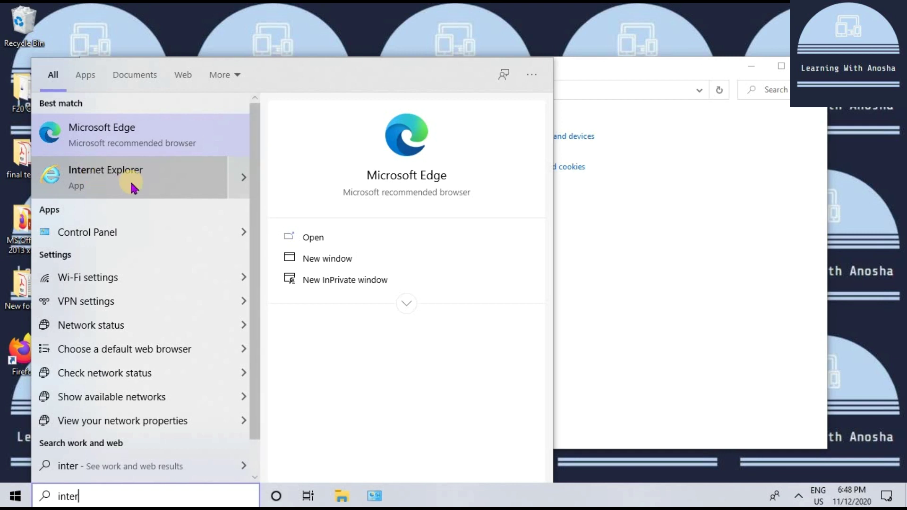
{"action": "left_click", "coordinate": [107, 176]}
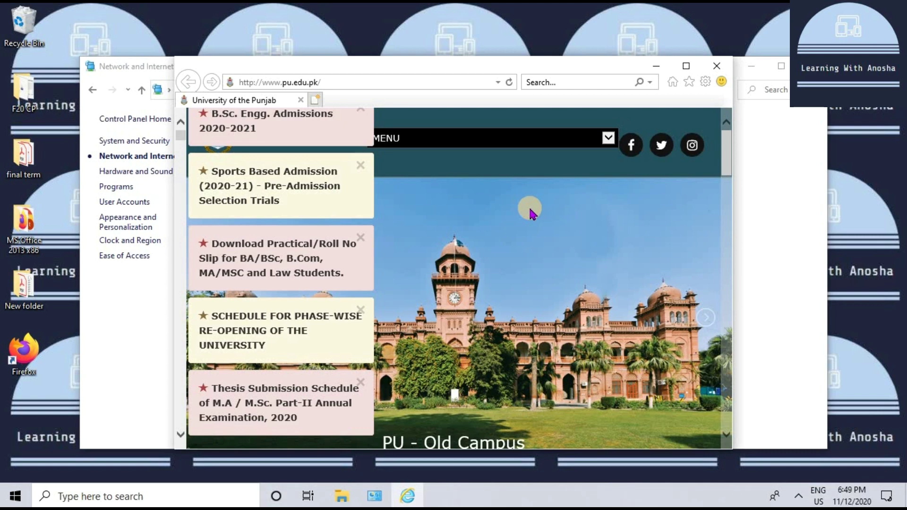
{"action": "key", "text": "alt+F4"}
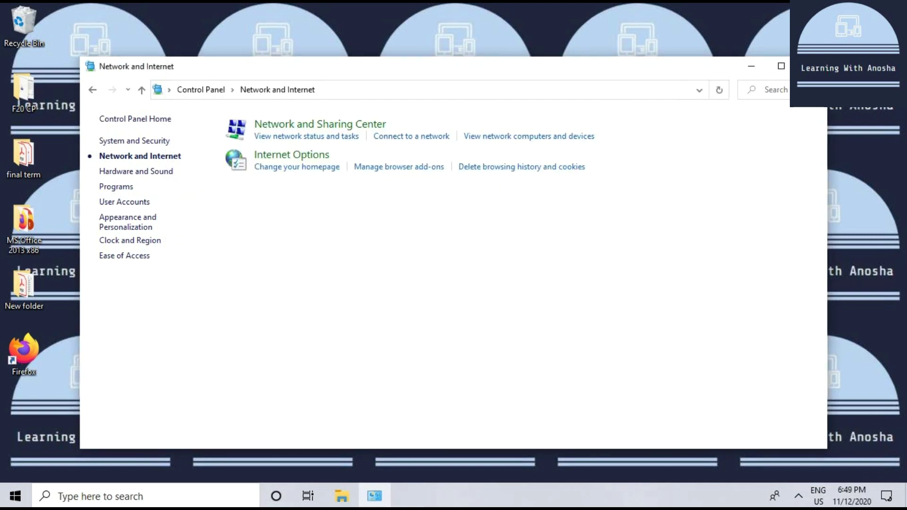
{"action": "key", "text": "alt+F4"}
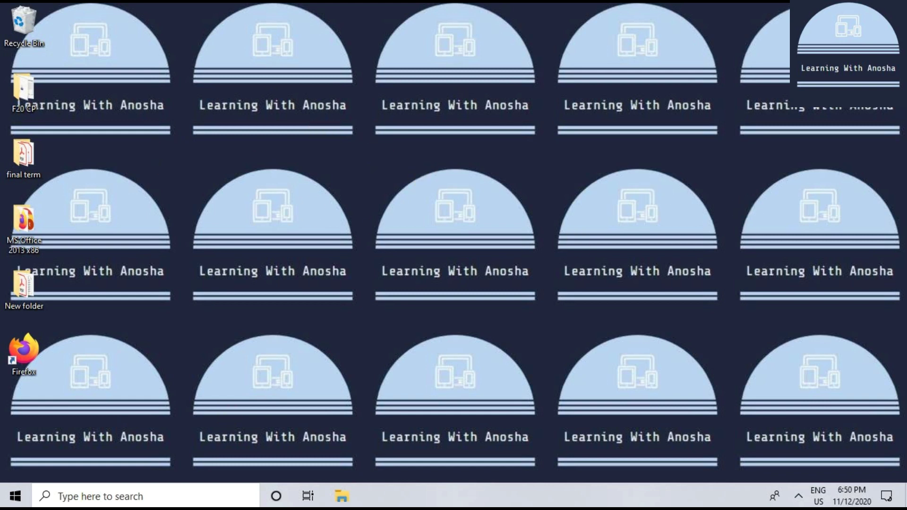
Open Control Panel again and switch its view from categories to large icons
{"action": "left_click", "coordinate": [137, 497]}
{"action": "type", "text": "control"}
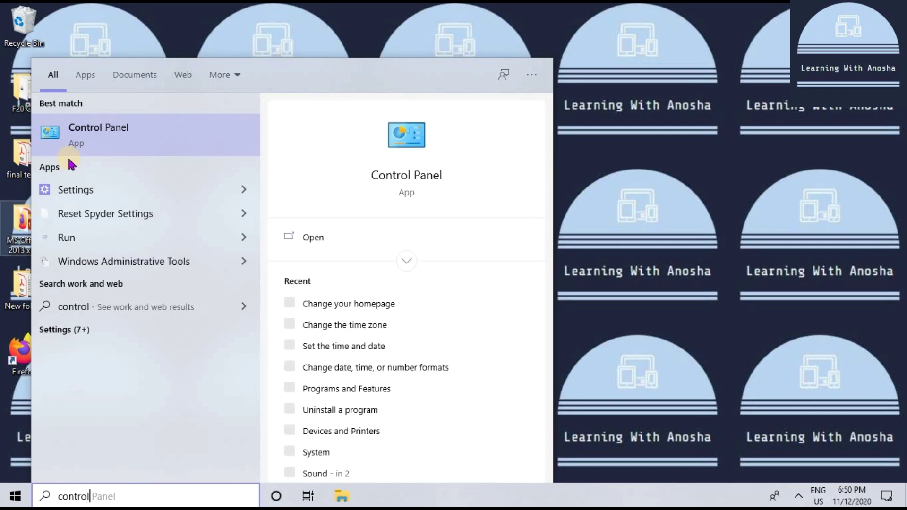
{"action": "left_click", "coordinate": [103, 133]}
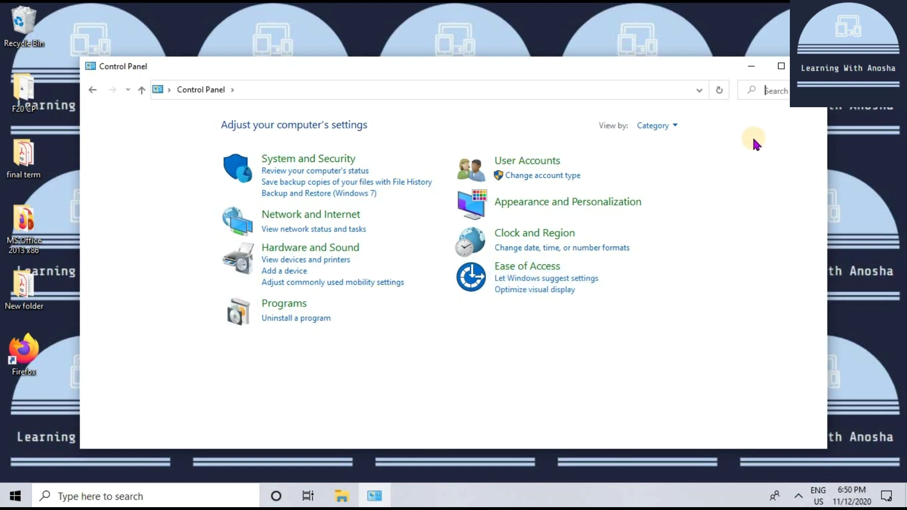
{"action": "left_click", "coordinate": [672, 131]}
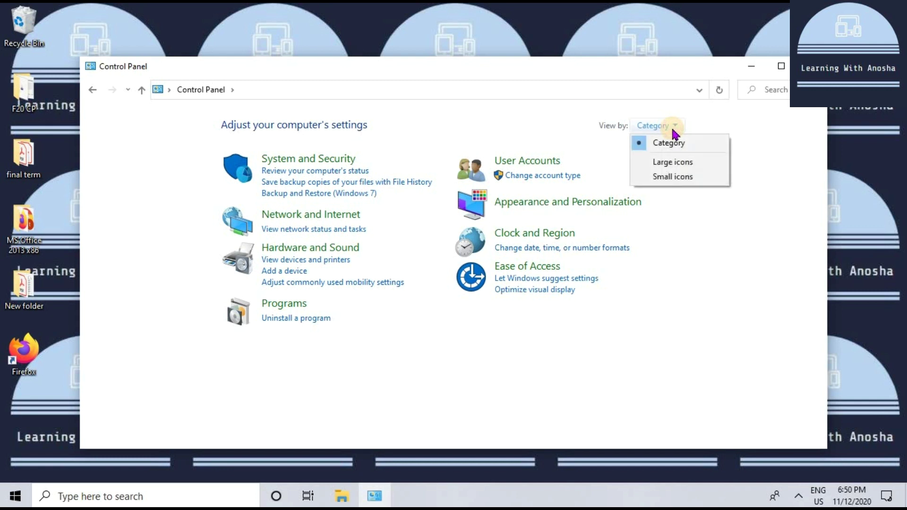
{"action": "left_click", "coordinate": [672, 162]}
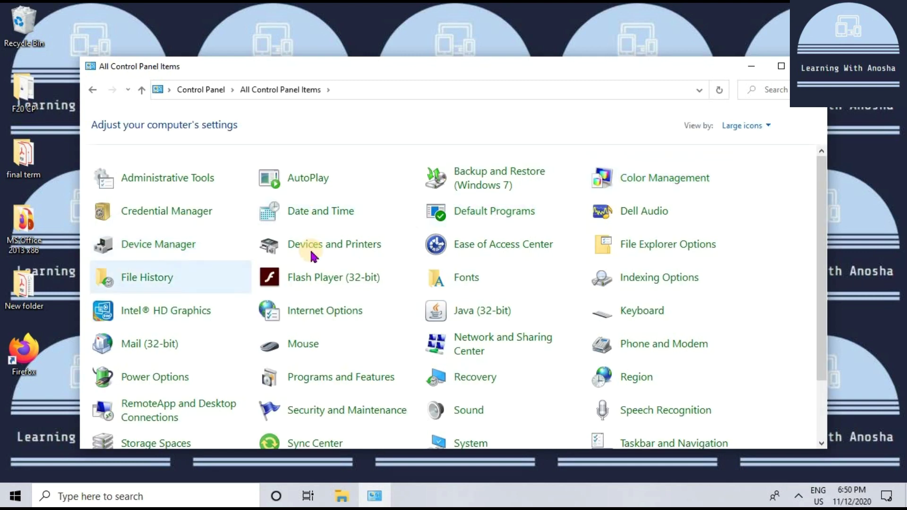
{"action": "scroll", "coordinate": [398, 286], "scroll_direction": "down", "scroll_amount": 1}
{"action": "scroll", "coordinate": [405, 295], "scroll_direction": "up", "scroll_amount": 1}
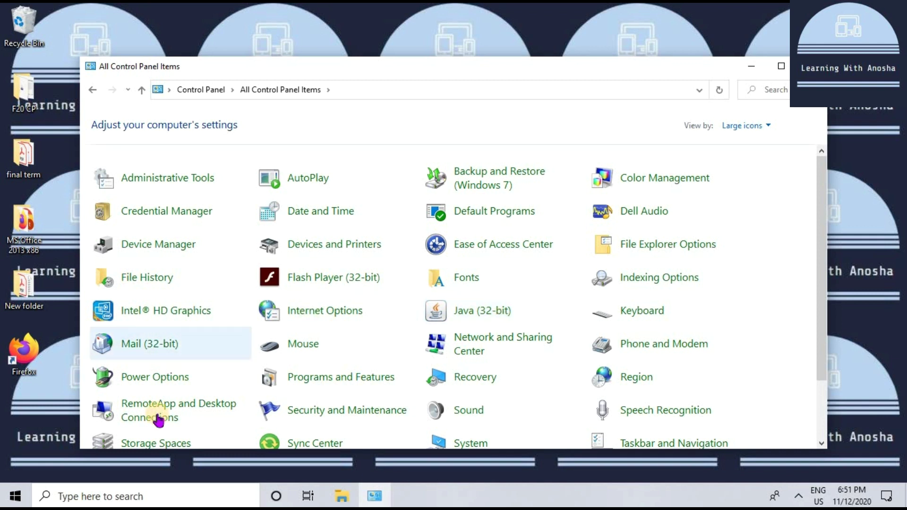
{"action": "scroll", "coordinate": [546, 326], "scroll_direction": "down", "scroll_amount": 1}
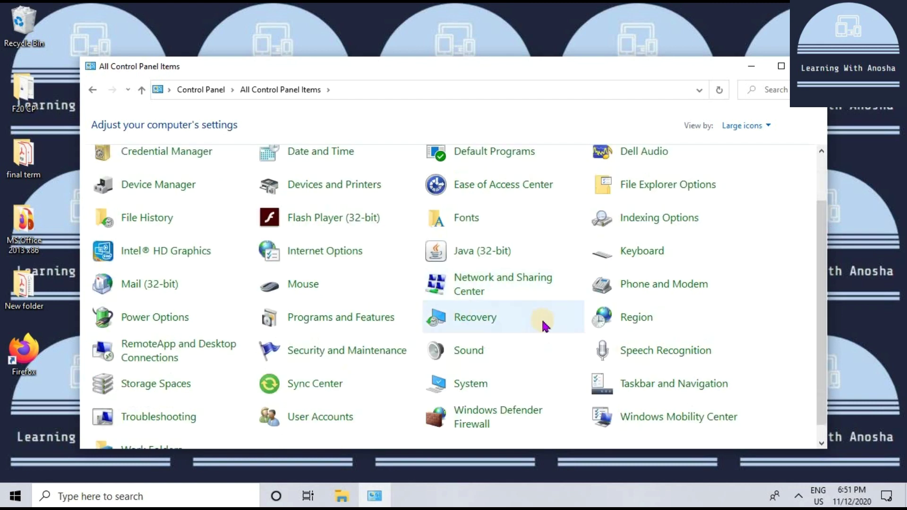
{"action": "scroll", "coordinate": [544, 325], "scroll_direction": "up", "scroll_amount": 1}
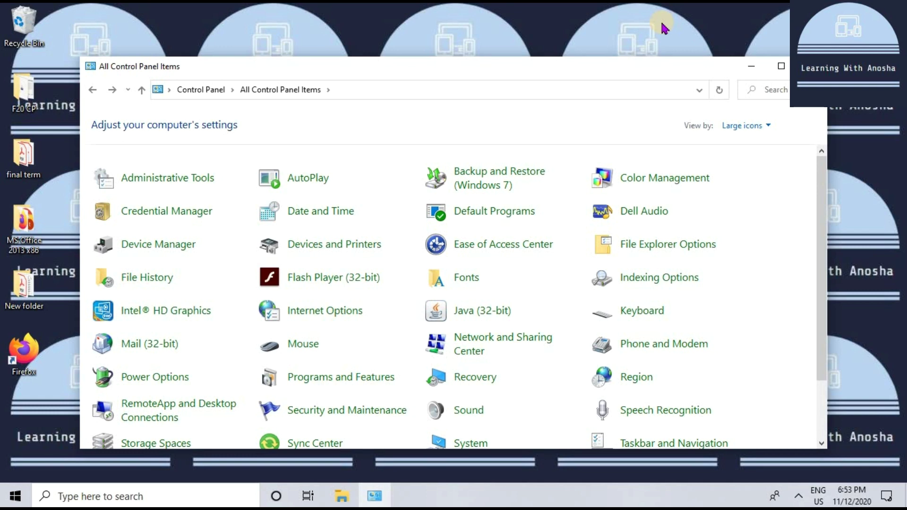
Open the Intel HD Graphics display settings and apply an 800 x 600 resolution to the built-in display
{"action": "left_click", "coordinate": [160, 314]}
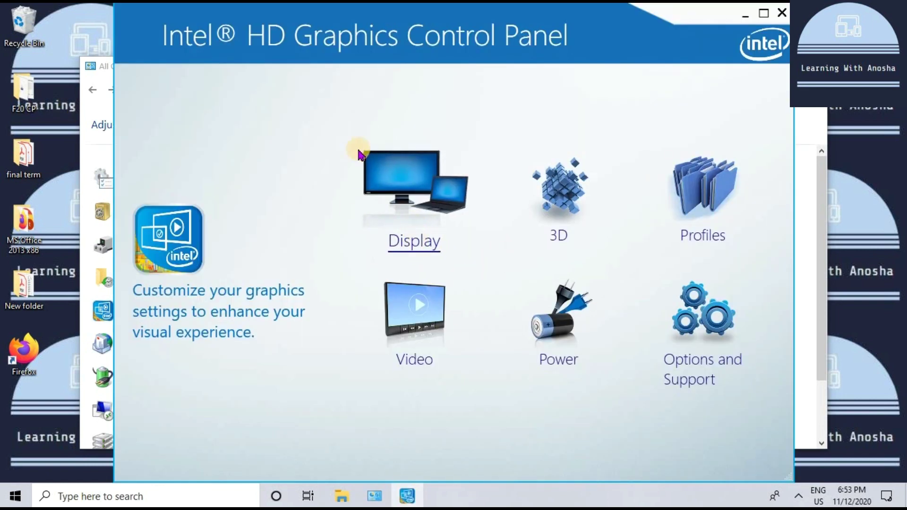
{"action": "left_click", "coordinate": [403, 185]}
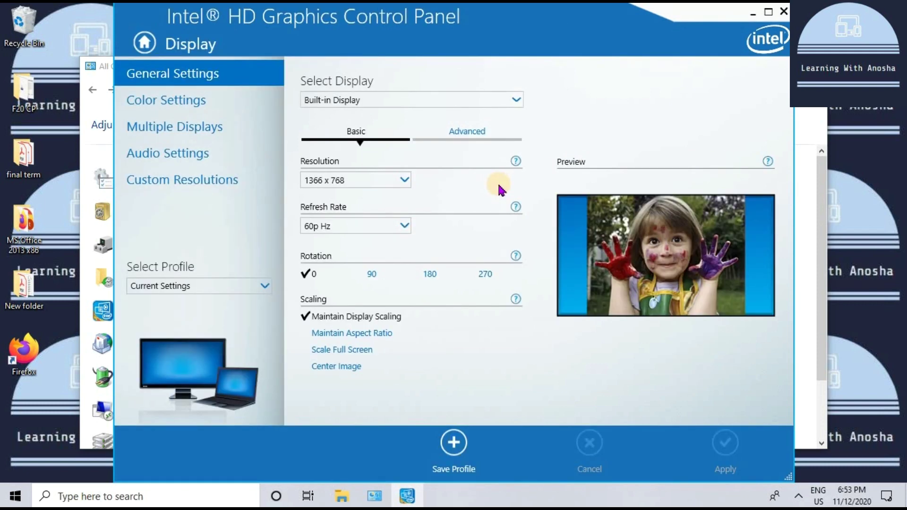
{"action": "left_click", "coordinate": [373, 184]}
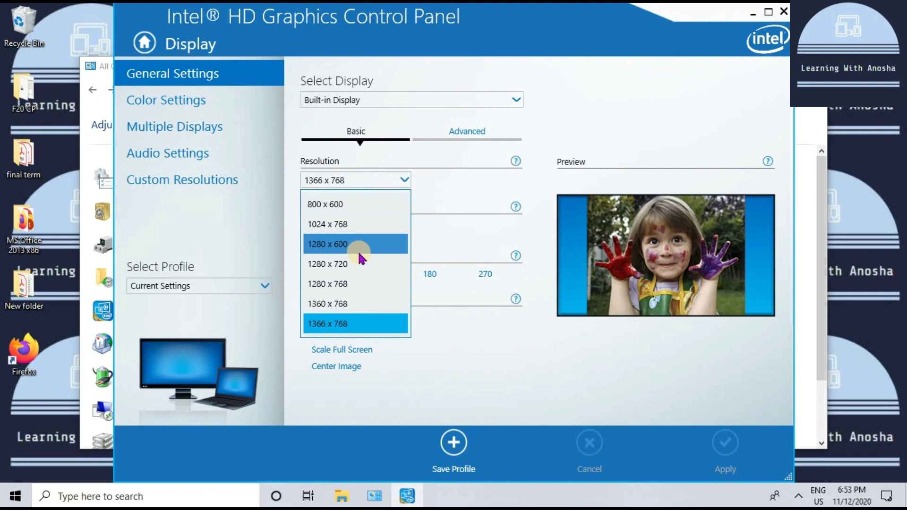
{"action": "left_click", "coordinate": [354, 217]}
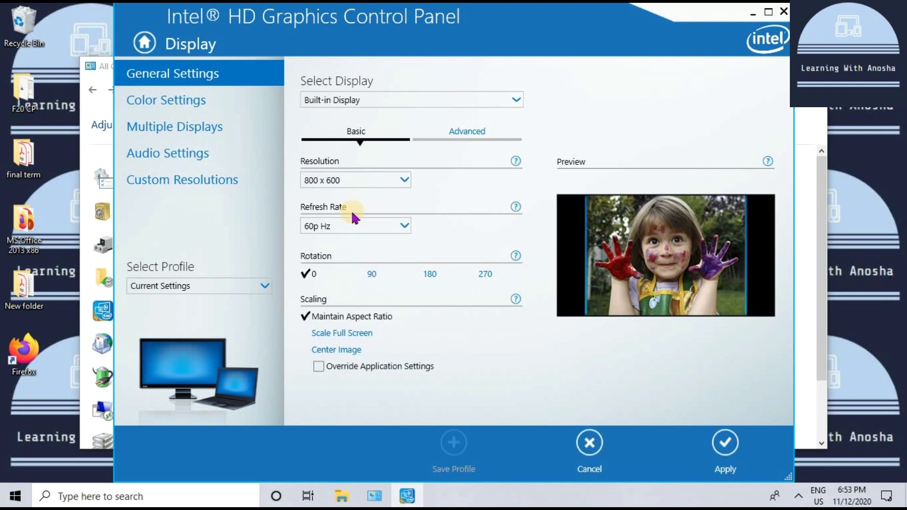
{"action": "left_click", "coordinate": [396, 179]}
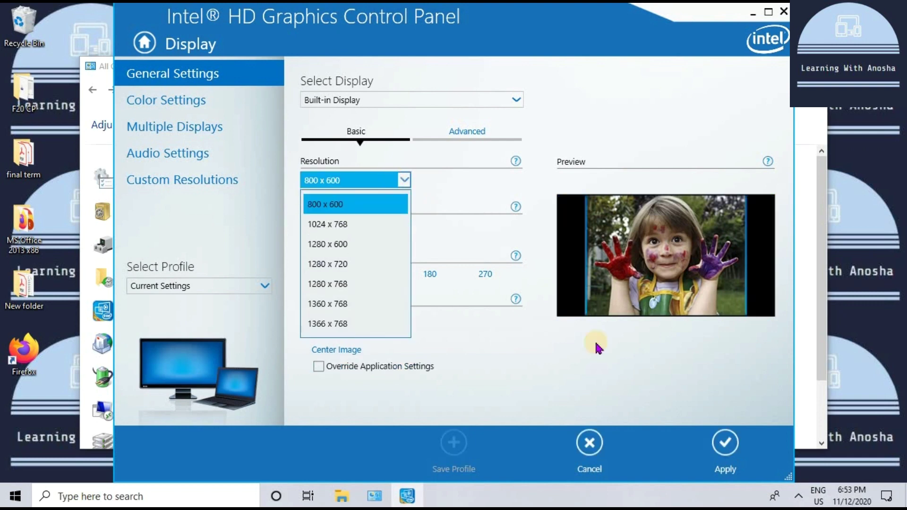
{"action": "left_click", "coordinate": [725, 455]}
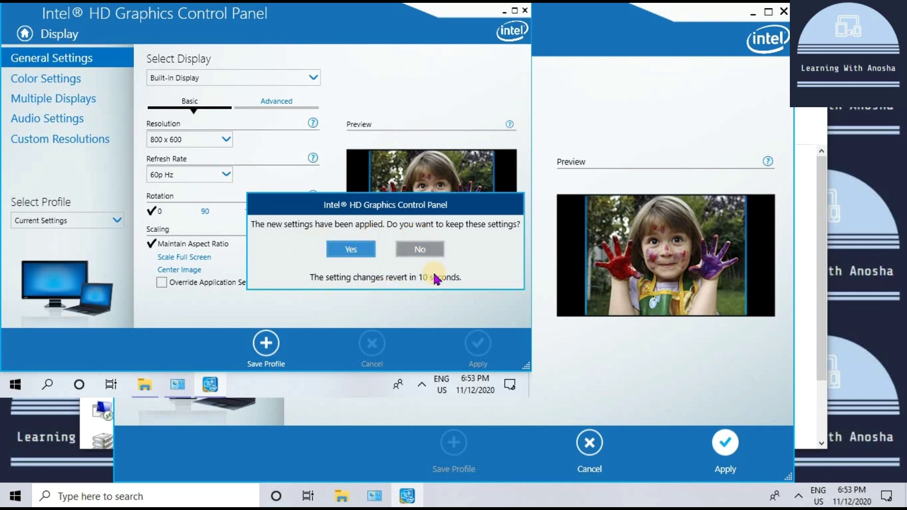
Decline to keep the new resolution and close the Intel HD Graphics Control Panel
{"action": "left_click", "coordinate": [432, 256]}
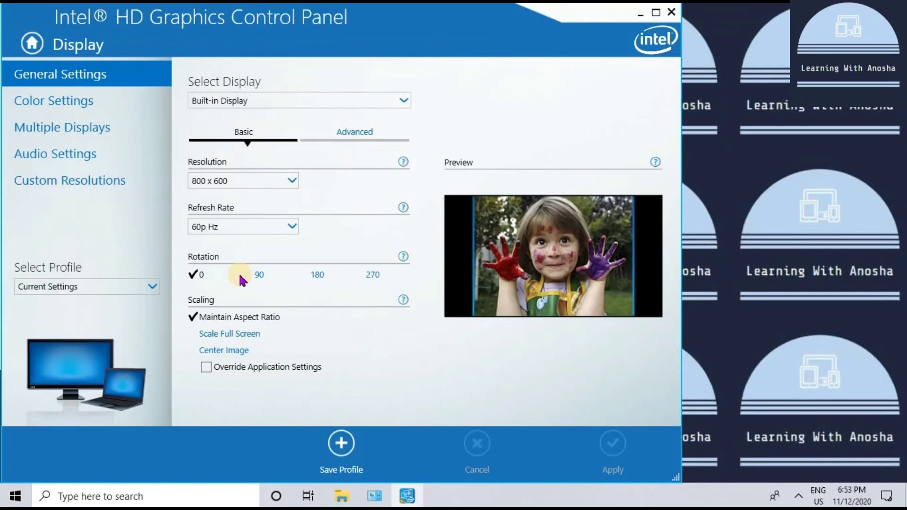
{"action": "left_click", "coordinate": [260, 182]}
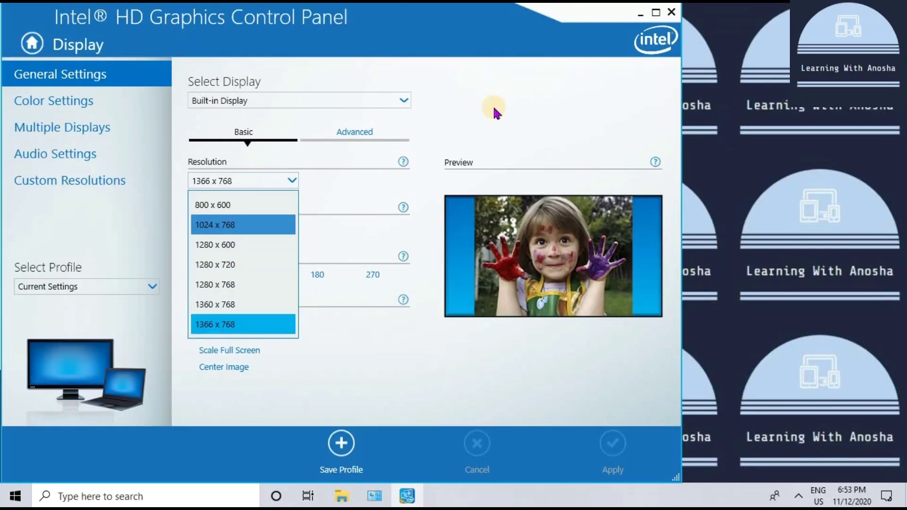
{"action": "left_click", "coordinate": [675, 13]}
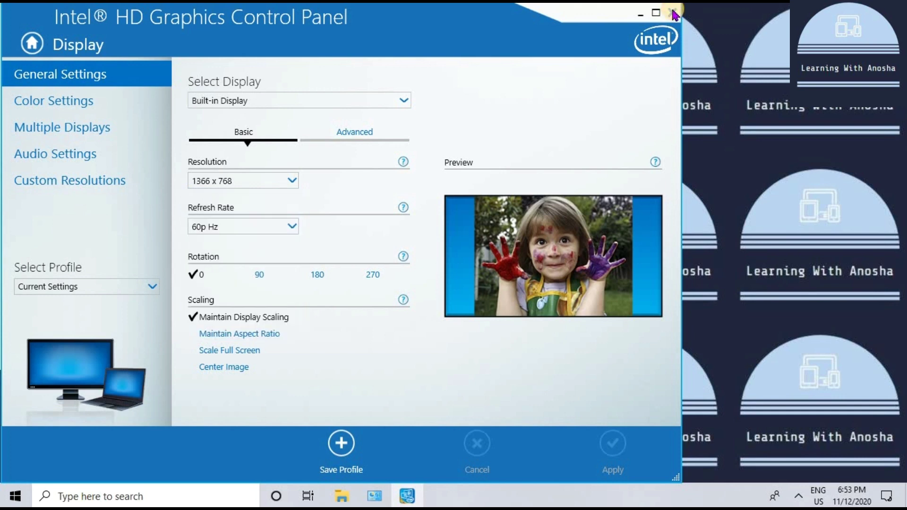
{"action": "left_click", "coordinate": [674, 13]}
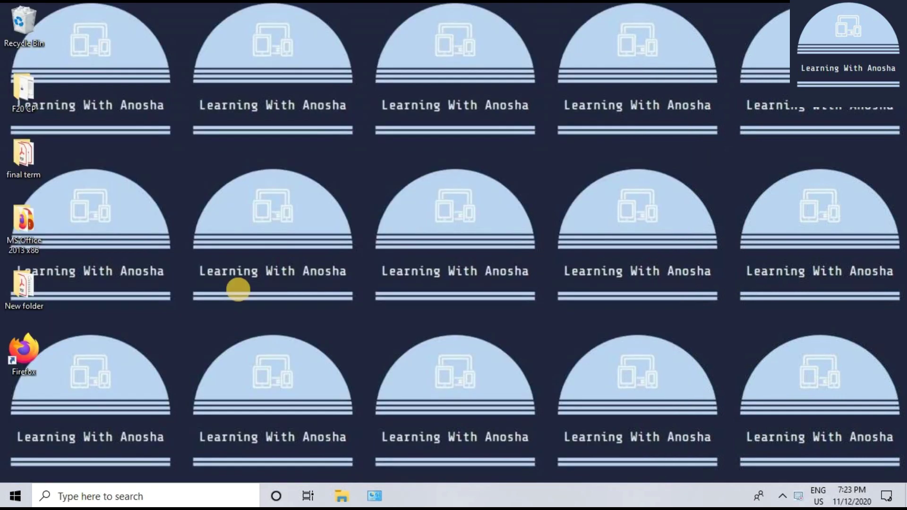
Open the display settings from the desktop and examine the display orientation options
{"action": "right_click", "coordinate": [329, 181]}
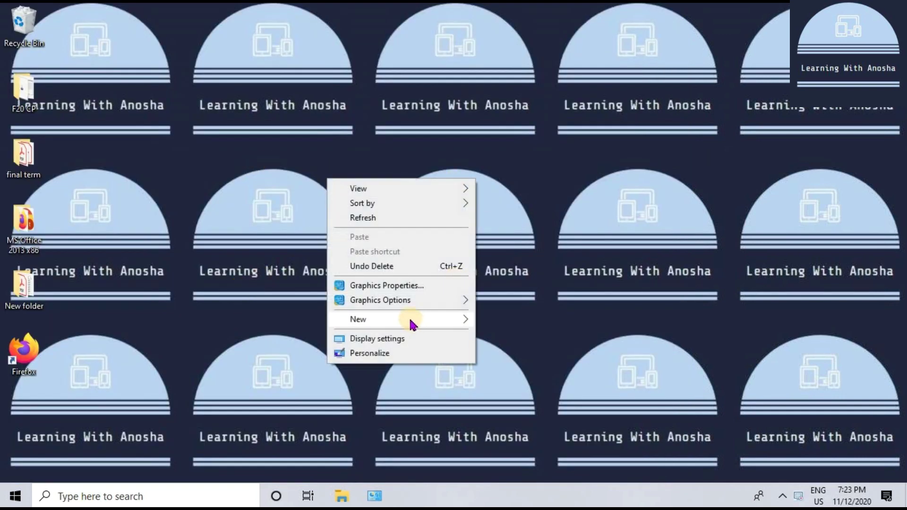
{"action": "mouse_move", "coordinate": [412, 323]}
{"action": "left_click", "coordinate": [419, 333]}
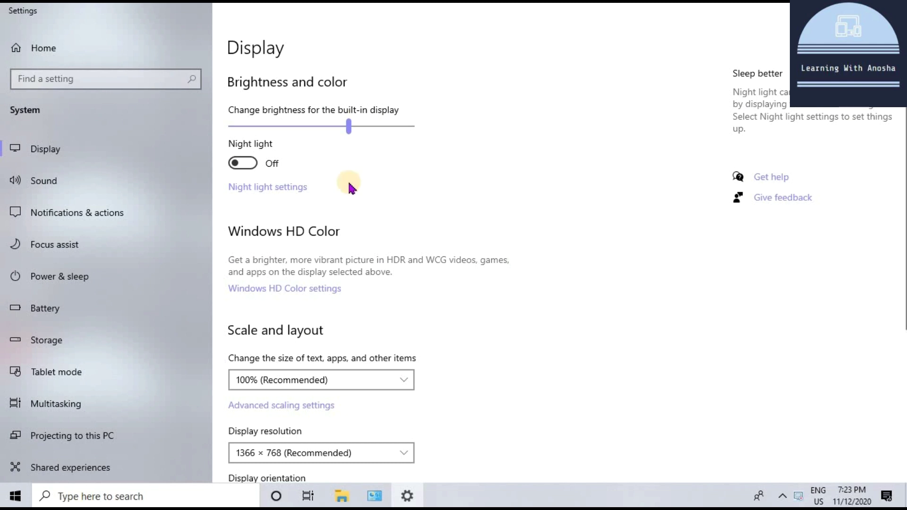
{"action": "scroll", "coordinate": [425, 364], "scroll_direction": "down", "scroll_amount": 3}
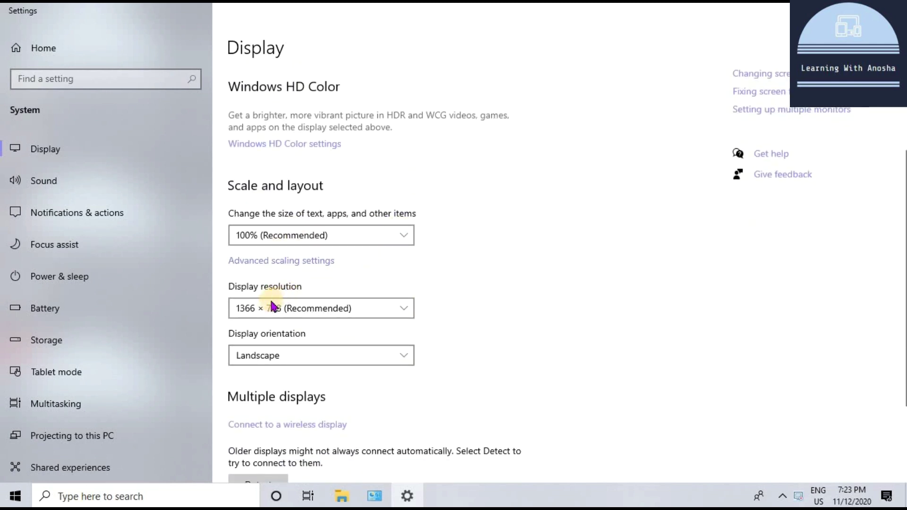
{"action": "left_click", "coordinate": [294, 360]}
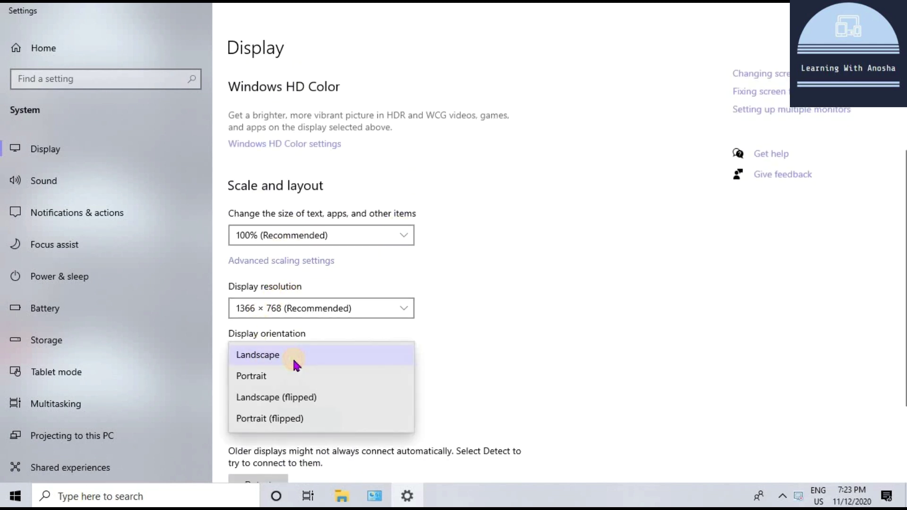
{"action": "left_click", "coordinate": [291, 377]}
{"action": "scroll", "coordinate": [324, 374], "scroll_direction": "down", "scroll_amount": 3}
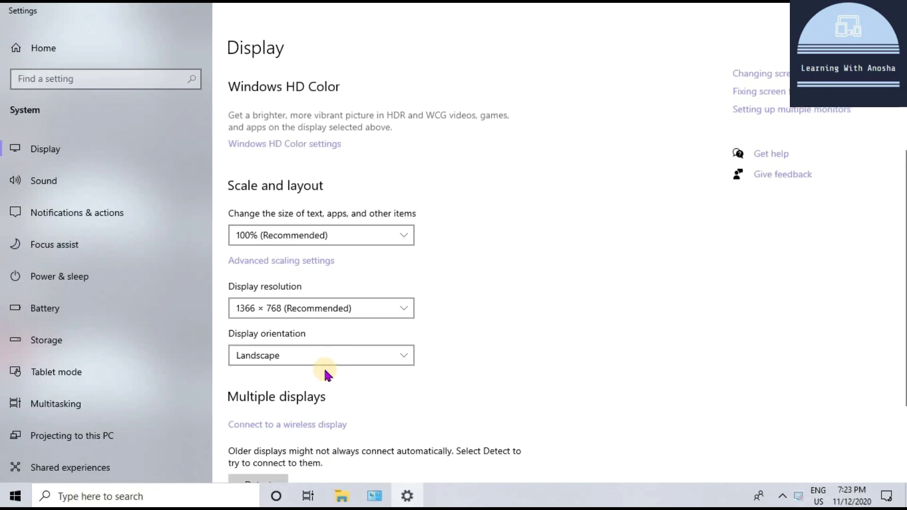
Try a display resolution of 800 × 600, revert it and close the Settings window
{"action": "left_click", "coordinate": [268, 315]}
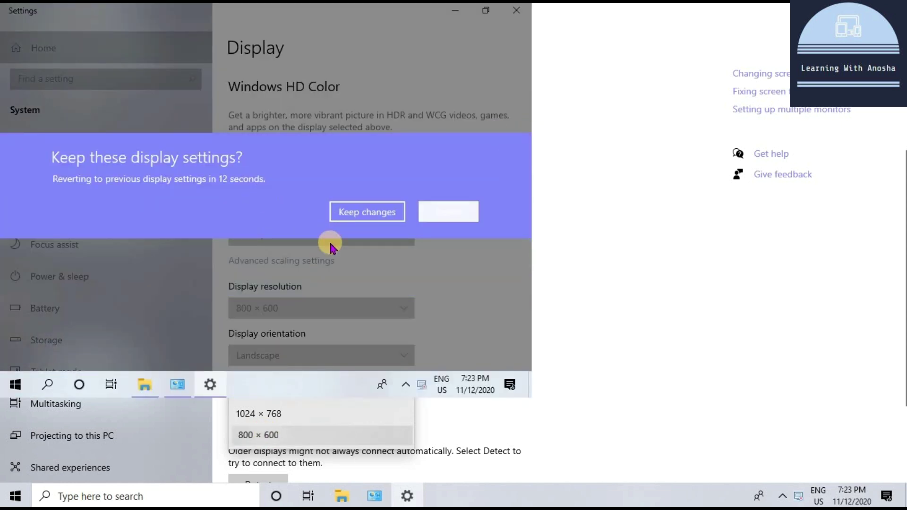
{"action": "left_click", "coordinate": [446, 212]}
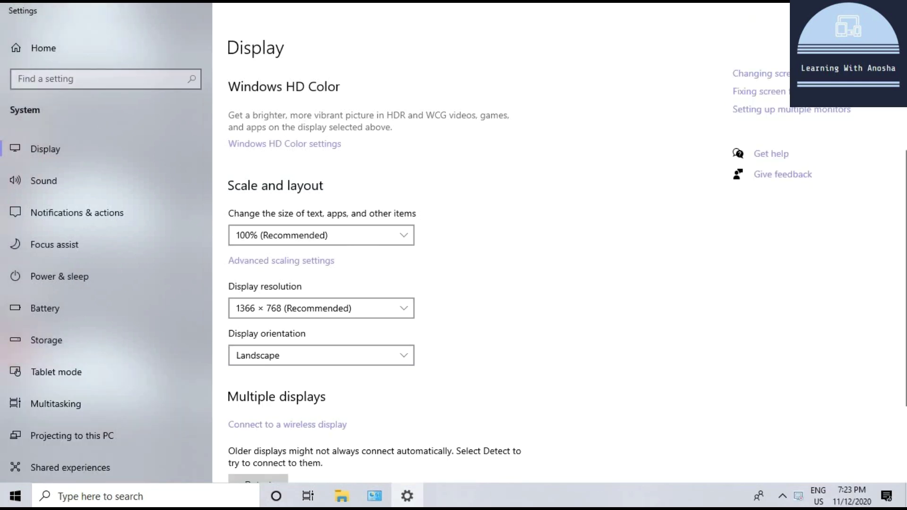
{"action": "key", "text": "alt+F4"}
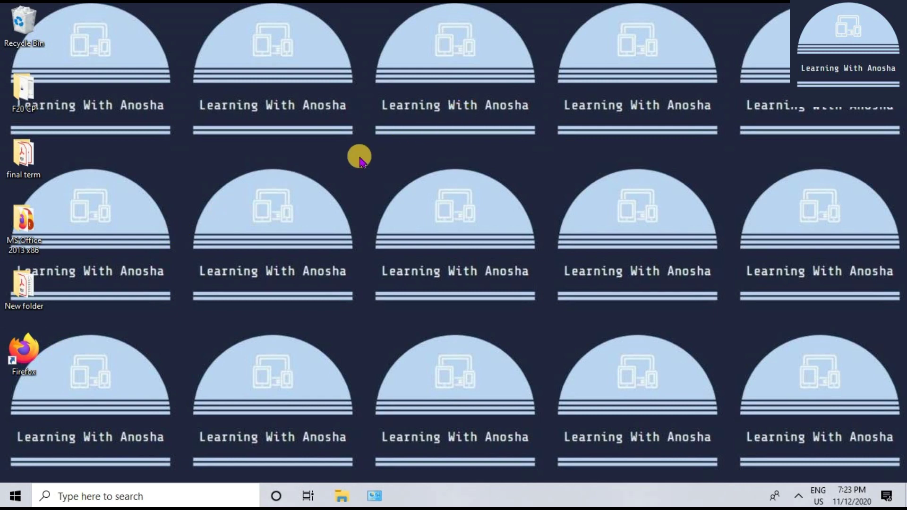
Refresh the desktop, and search for Control Panel and open it in a maximized window
{"action": "right_click", "coordinate": [321, 181]}
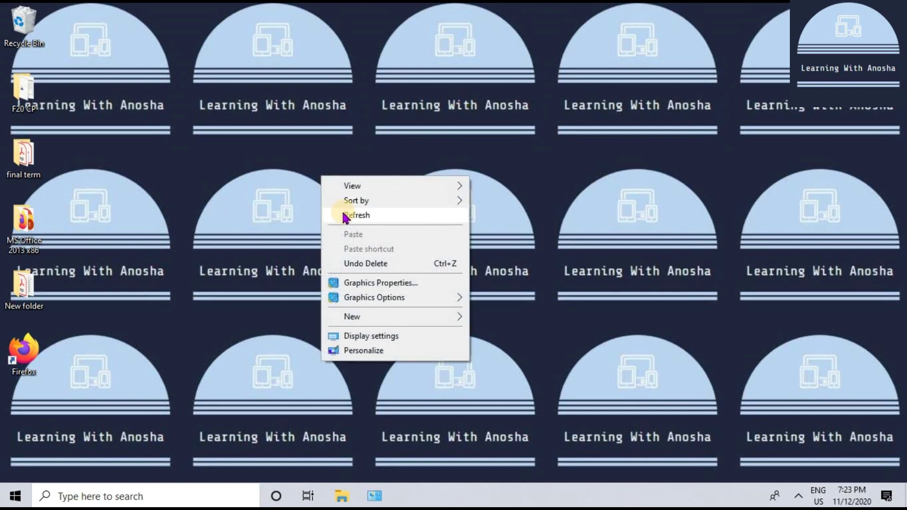
{"action": "left_click", "coordinate": [346, 211]}
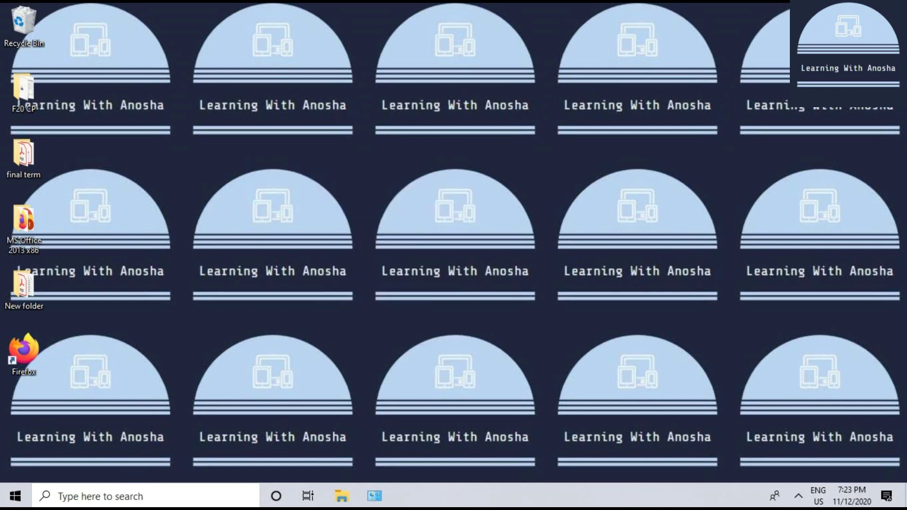
{"action": "left_click", "coordinate": [151, 496]}
{"action": "type", "text": "co"}
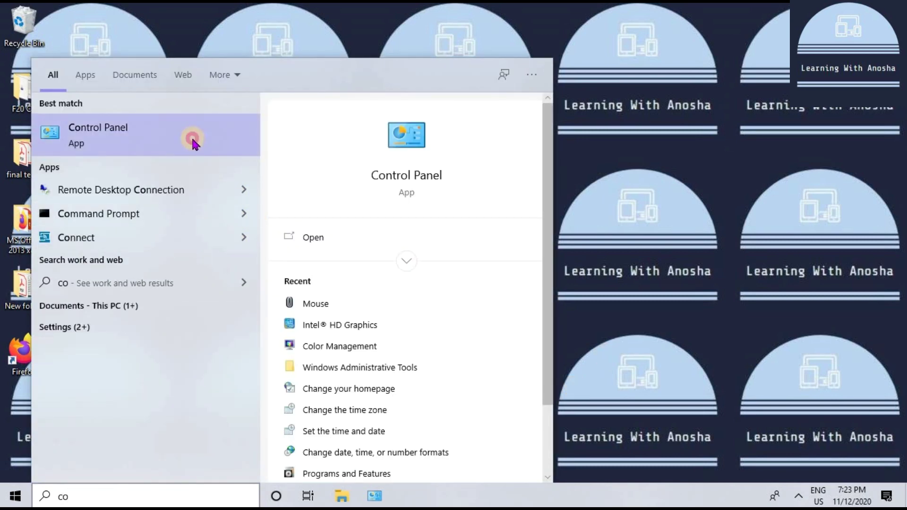
{"action": "left_click", "coordinate": [191, 139]}
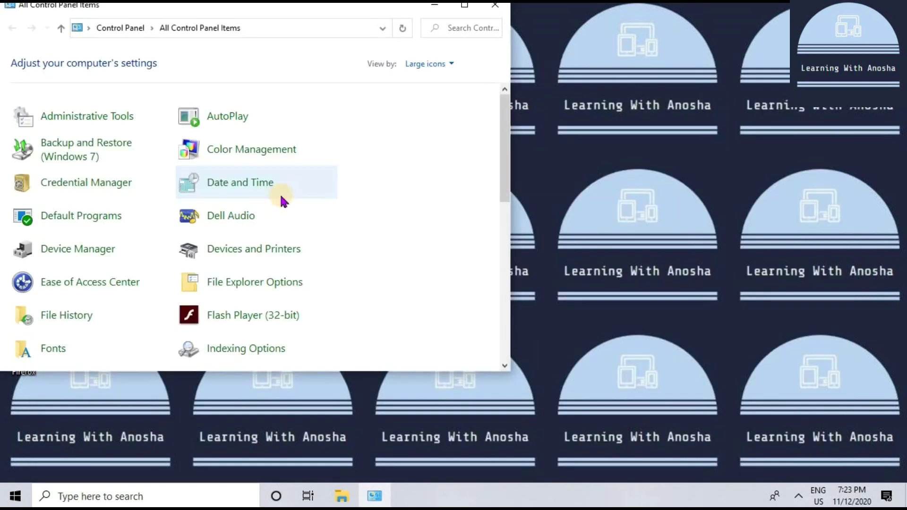
{"action": "left_click", "coordinate": [464, 5]}
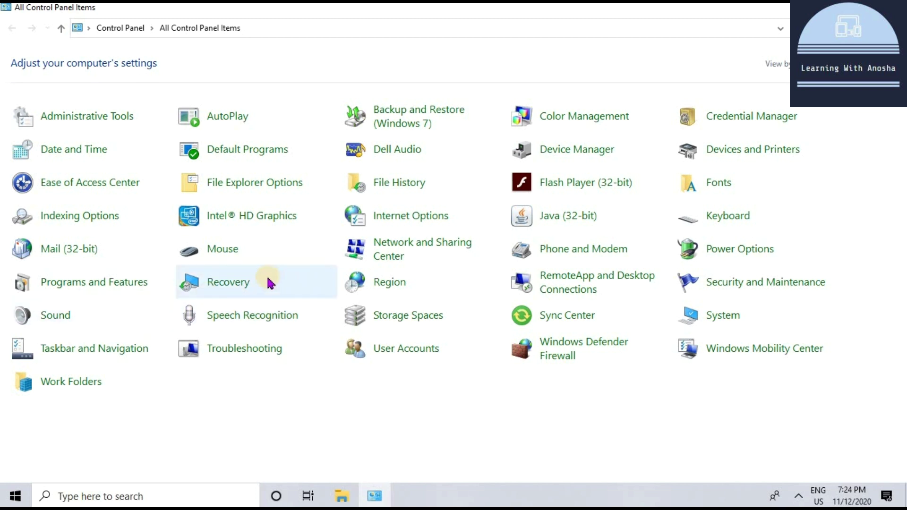
Set the mouse pointer scheme to Windows Inverted (system scheme) in the Mouse properties and save it
{"action": "left_click", "coordinate": [225, 253]}
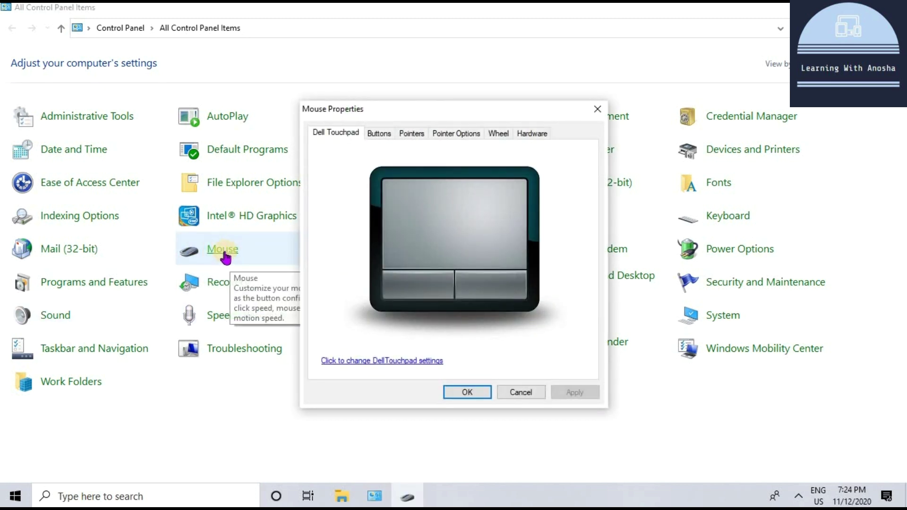
{"action": "left_click", "coordinate": [402, 136]}
{"action": "scroll", "coordinate": [509, 262], "scroll_direction": "down", "scroll_amount": 4}
{"action": "scroll", "coordinate": [509, 264], "scroll_direction": "down", "scroll_amount": 1}
{"action": "scroll", "coordinate": [506, 308], "scroll_direction": "up", "scroll_amount": 4}
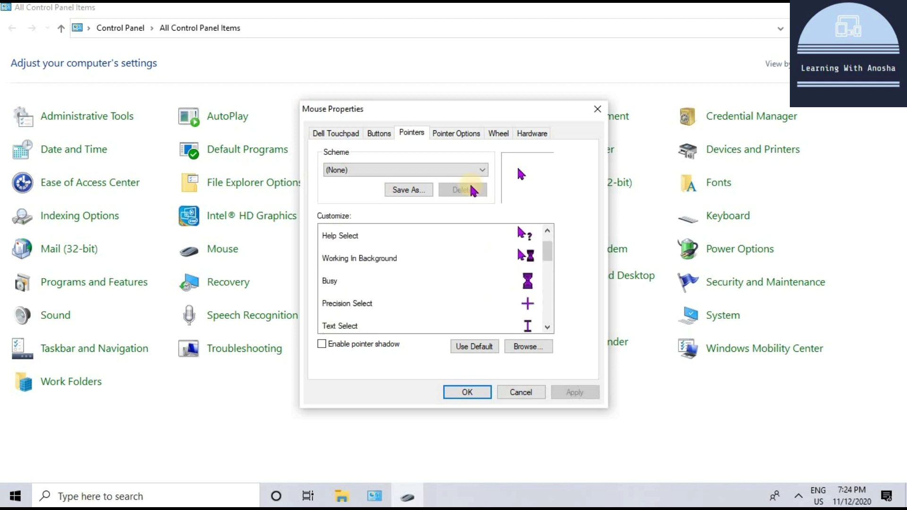
{"action": "left_click", "coordinate": [455, 171]}
{"action": "left_click", "coordinate": [447, 327]}
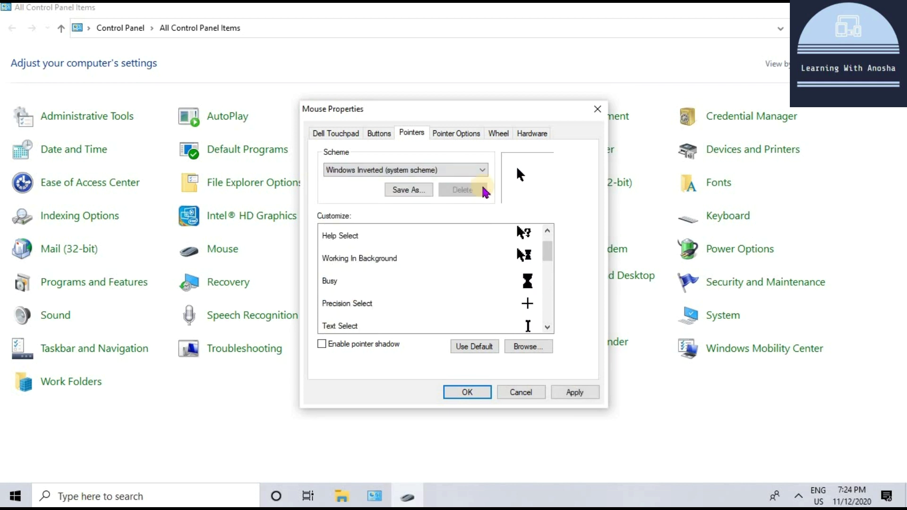
{"action": "left_click", "coordinate": [574, 393]}
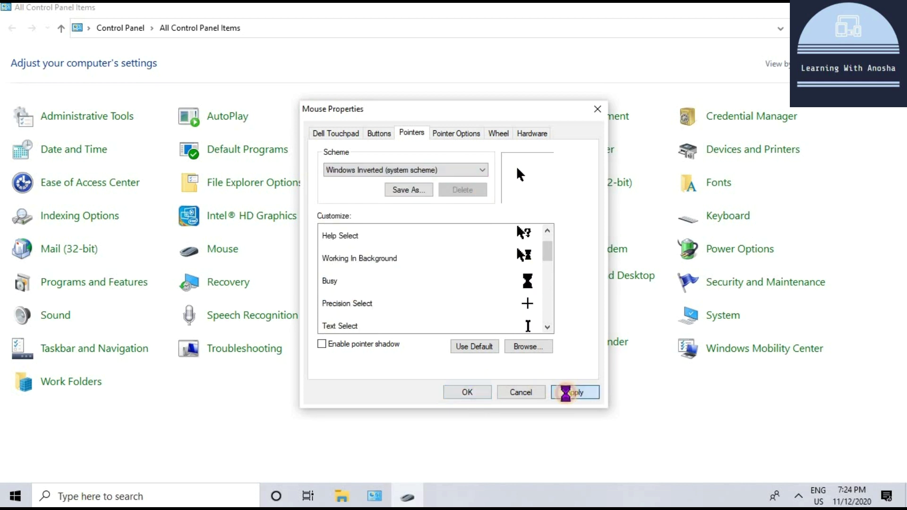
{"action": "left_click", "coordinate": [467, 392]}
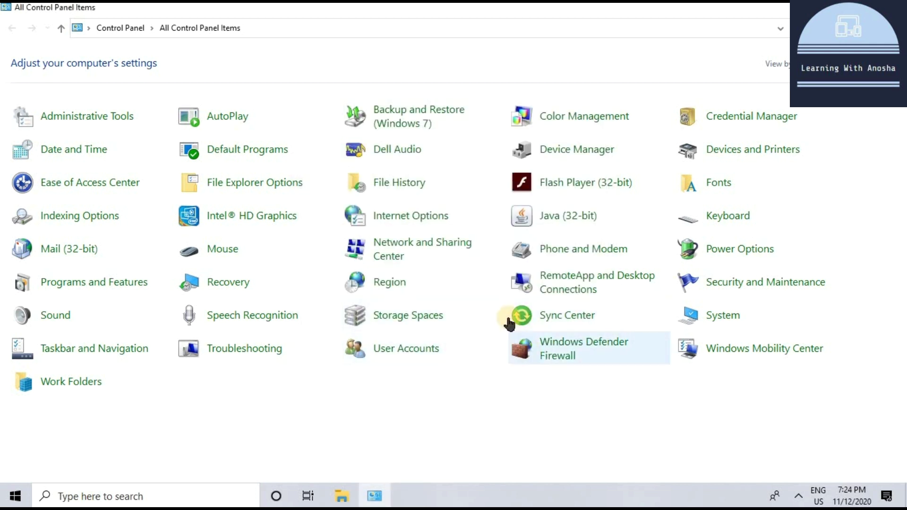
Reopen the Mouse properties, switch the primary and secondary buttons and save the change
{"action": "left_click", "coordinate": [216, 257]}
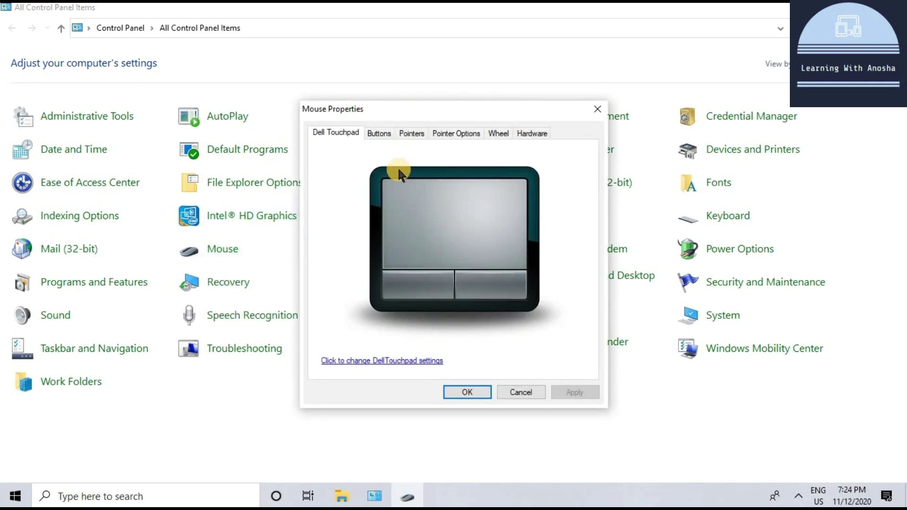
{"action": "left_click", "coordinate": [381, 135]}
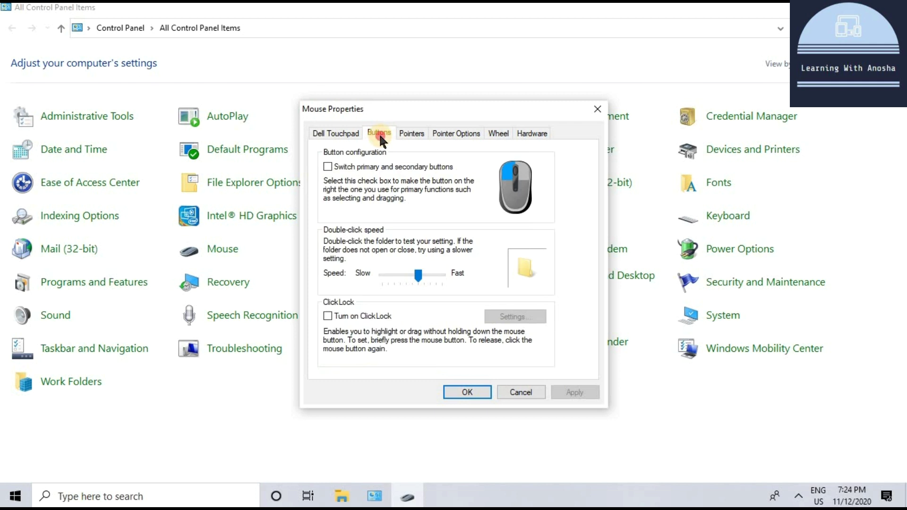
{"action": "left_click", "coordinate": [327, 166]}
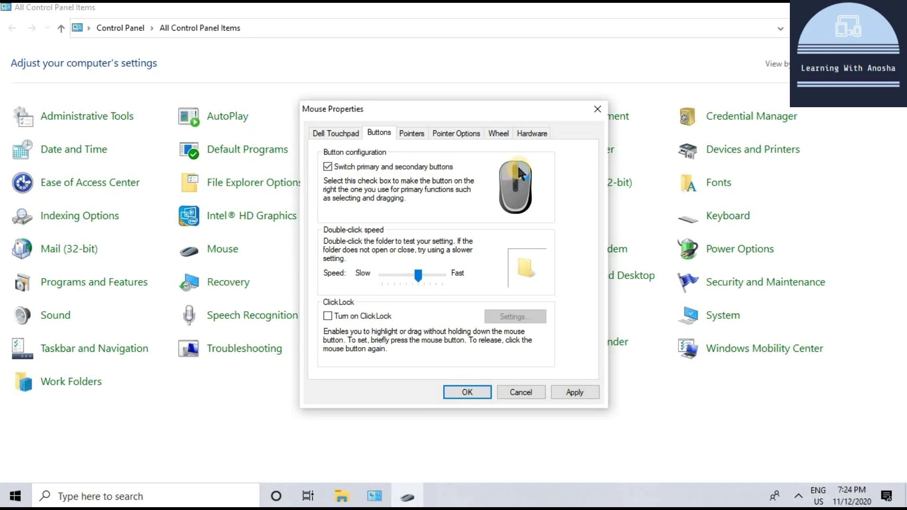
{"action": "left_click", "coordinate": [469, 391]}
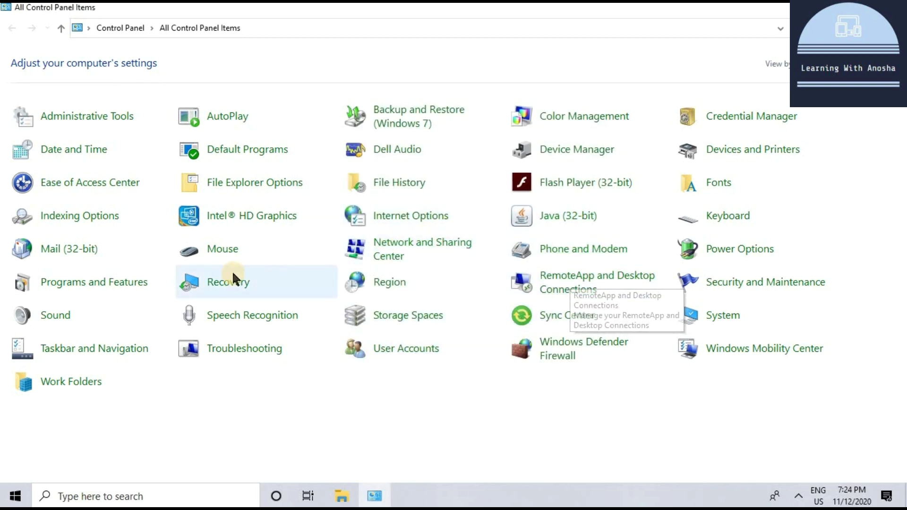
Reopen the Mouse properties, turn off the switching of primary and secondary buttons and save the change
{"action": "left_click", "coordinate": [236, 253]}
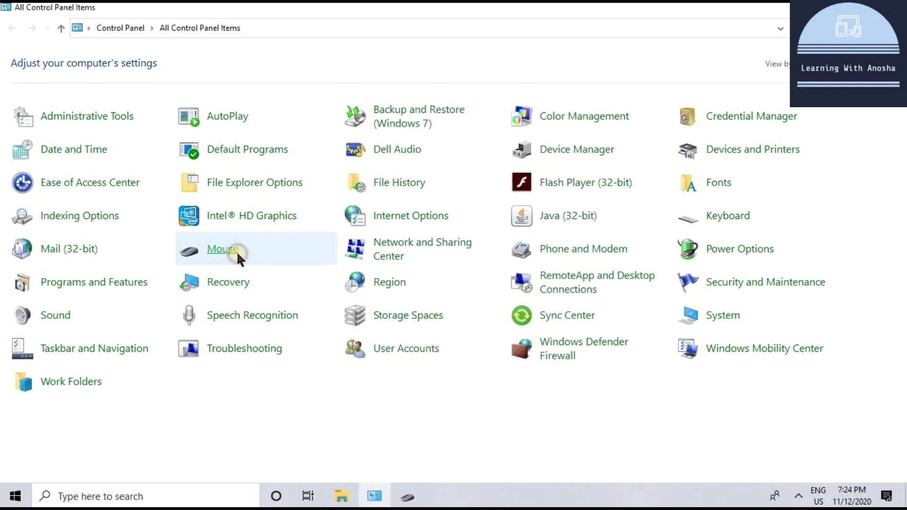
{"action": "right_click", "coordinate": [237, 254]}
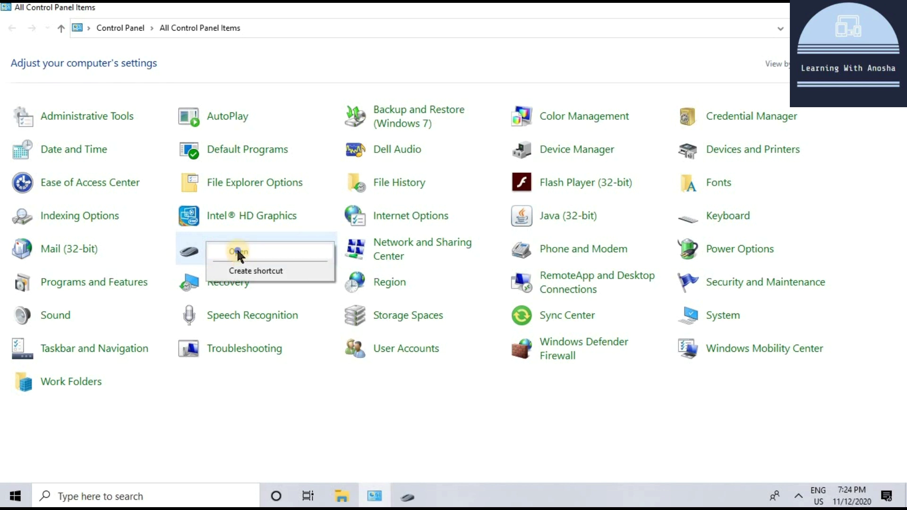
{"action": "left_click", "coordinate": [237, 252]}
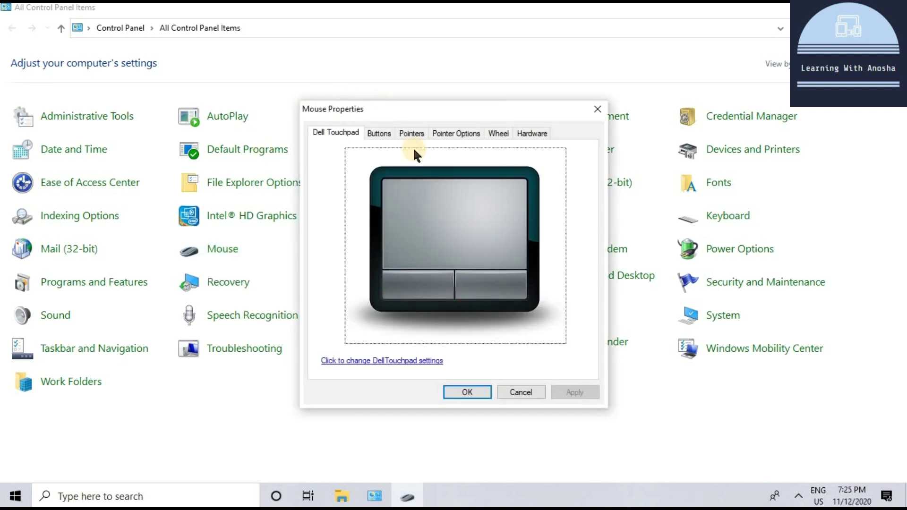
{"action": "left_click", "coordinate": [372, 136]}
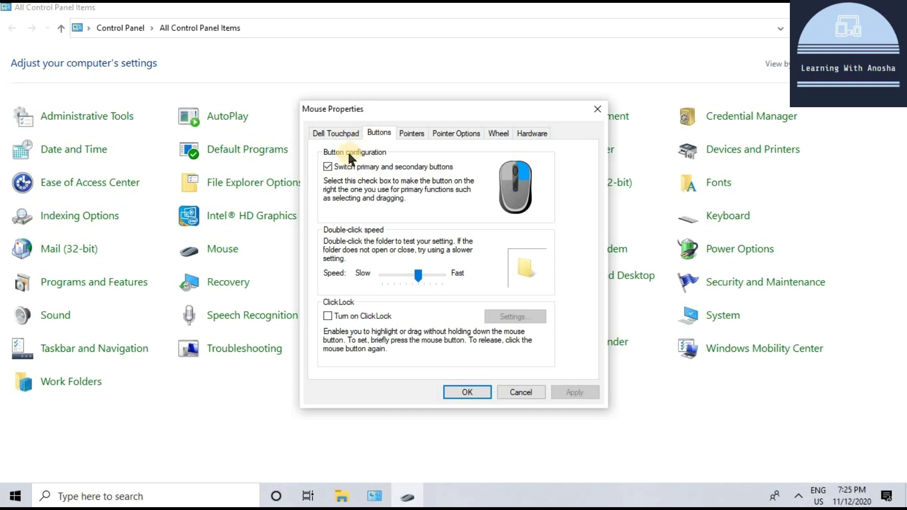
{"action": "left_click", "coordinate": [328, 166]}
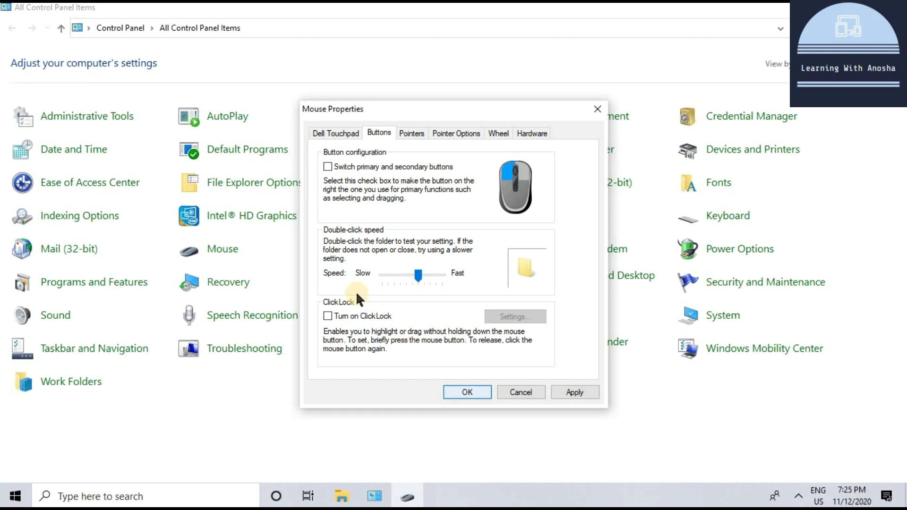
{"action": "left_click", "coordinate": [473, 393]}
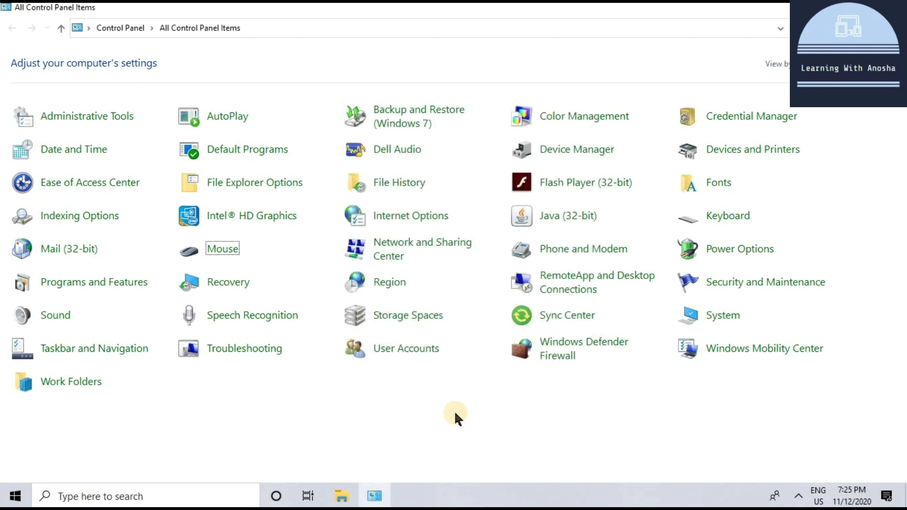
Show the desktop and create a new folder on it named "test folder"
{"action": "key", "text": "super+d"}
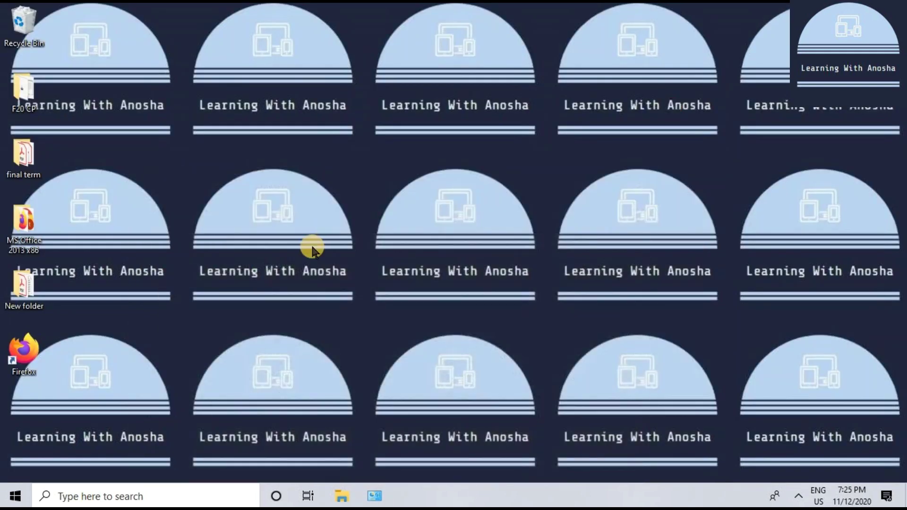
{"action": "right_click", "coordinate": [281, 228]}
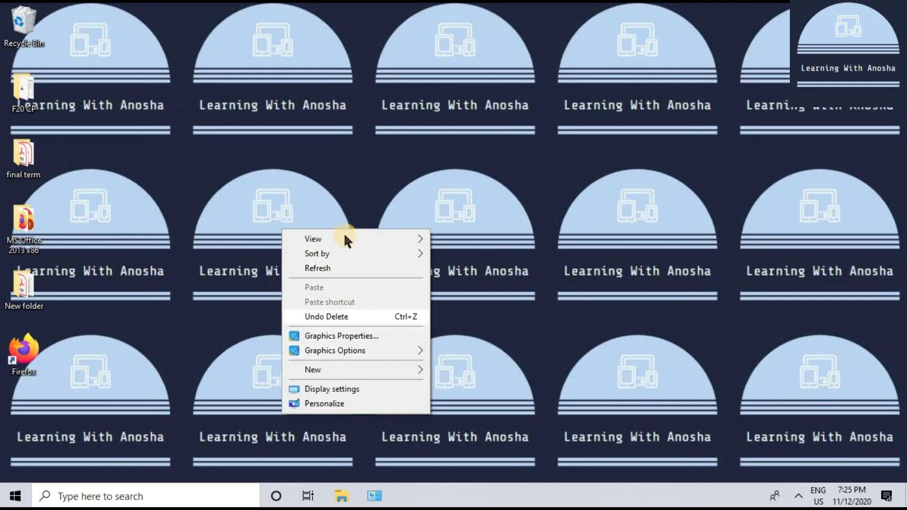
{"action": "mouse_move", "coordinate": [345, 368]}
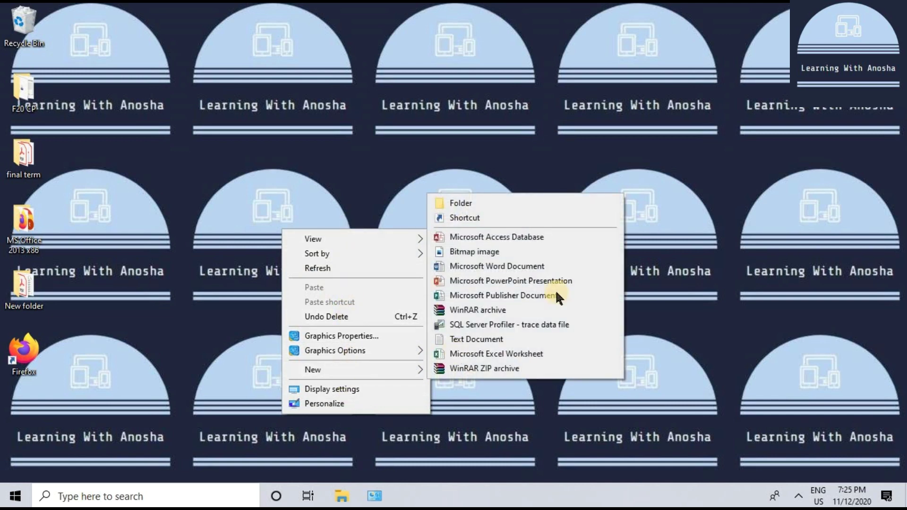
{"action": "left_click", "coordinate": [555, 203]}
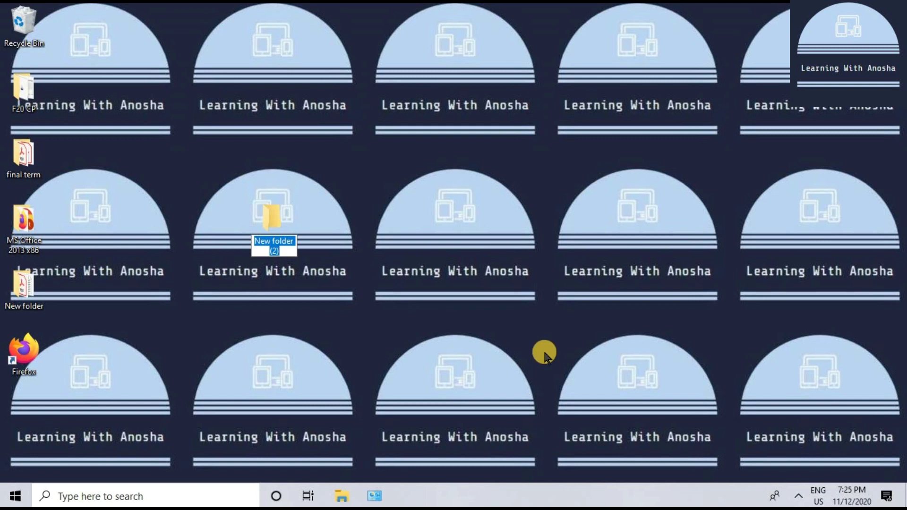
{"action": "type", "text": "test folder"}
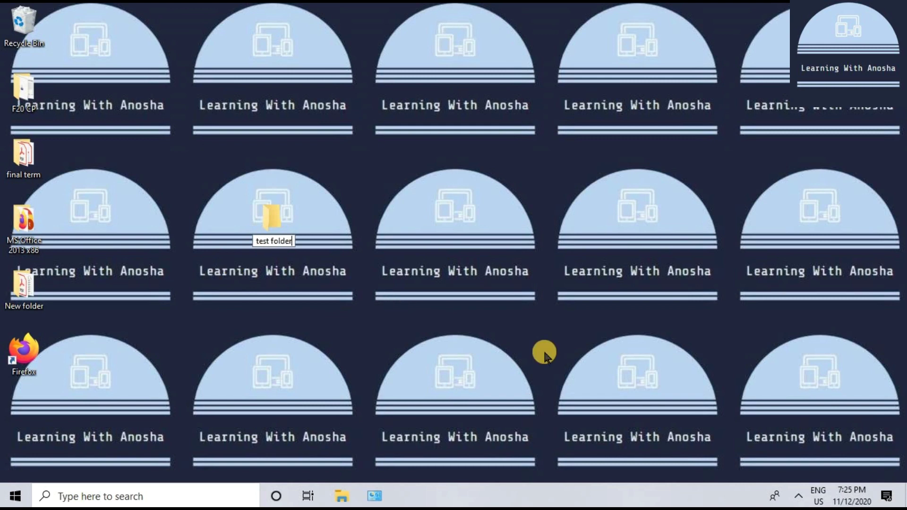
{"action": "key", "text": "Return"}
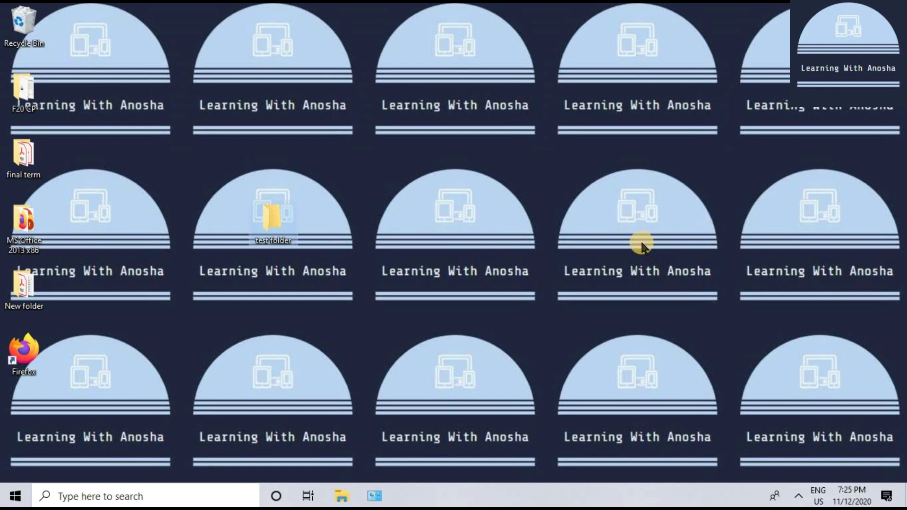
{"action": "right_click", "coordinate": [541, 162]}
{"action": "mouse_move", "coordinate": [584, 305]}
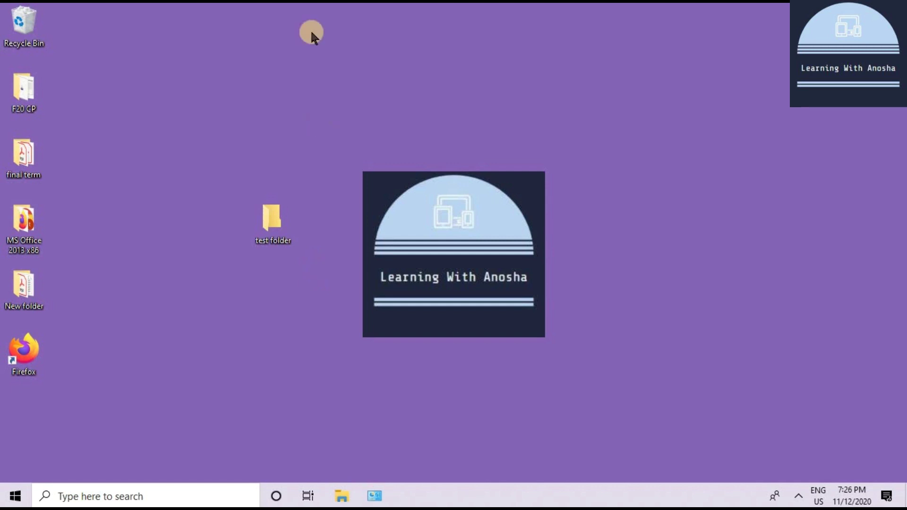
Move the "test folder" icon beneath the Firefox icon on the desktop and open the folder's properties
{"action": "left_click_drag", "start_coordinate": [277, 208], "coordinate": [30, 399]}
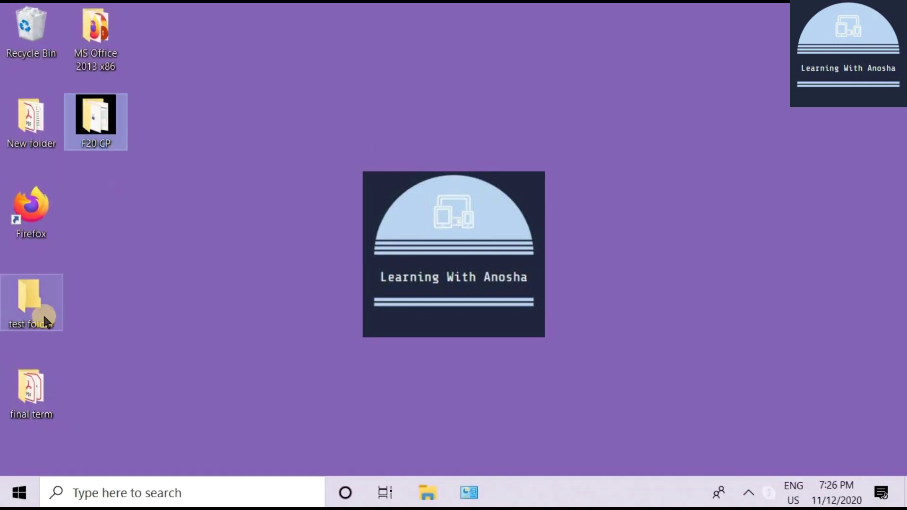
{"action": "left_click", "coordinate": [41, 309]}
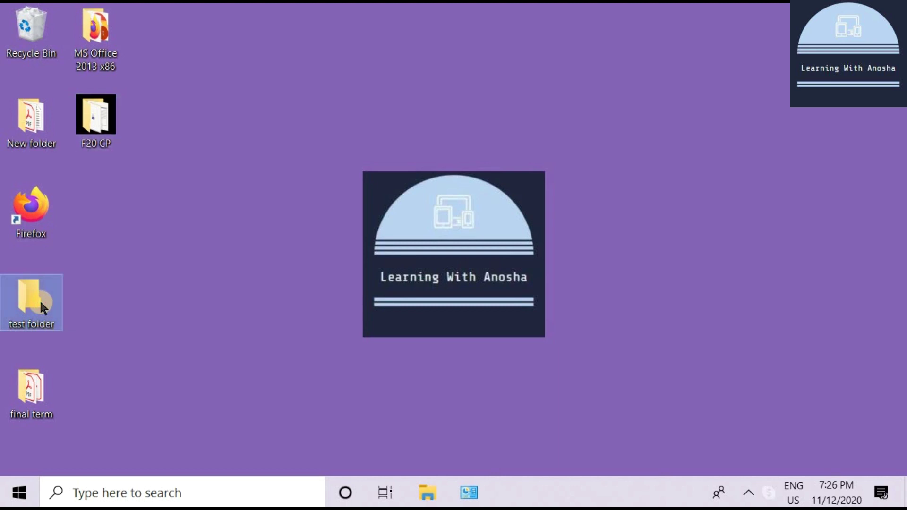
{"action": "right_click", "coordinate": [41, 307]}
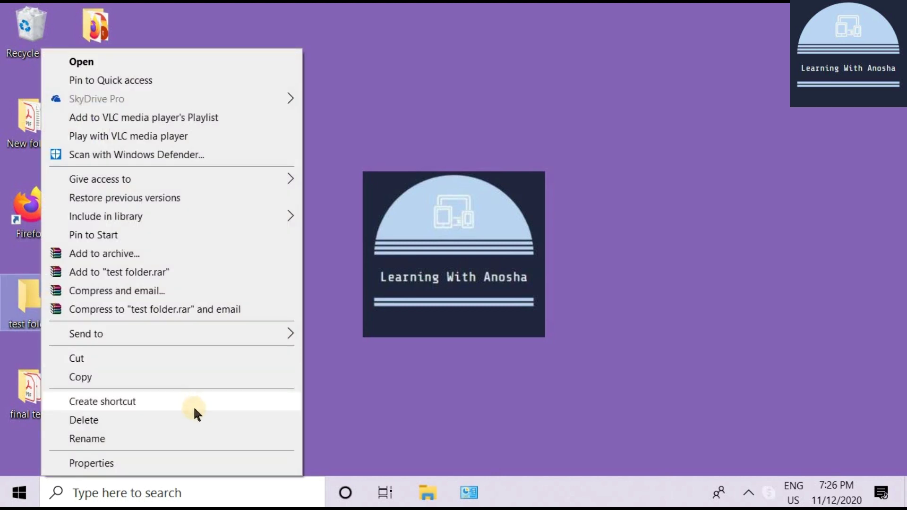
{"action": "left_click", "coordinate": [207, 462]}
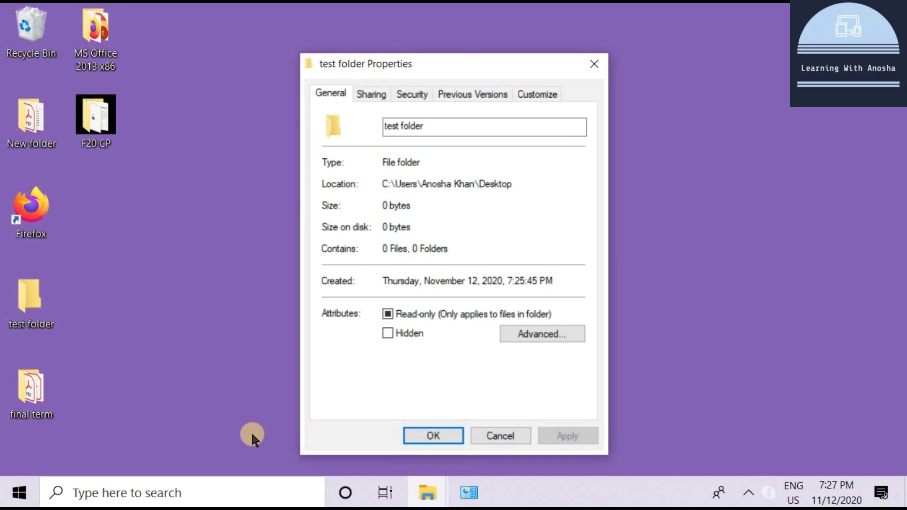